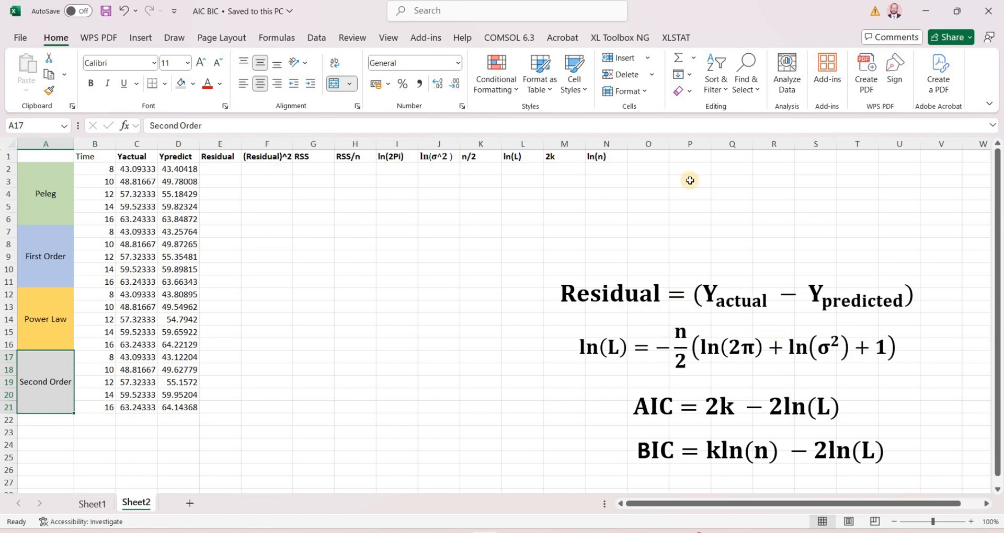
Calculate the residuals in column E with =C2-D2 in E2, and fill the formula down to E21
left_click(229, 166)
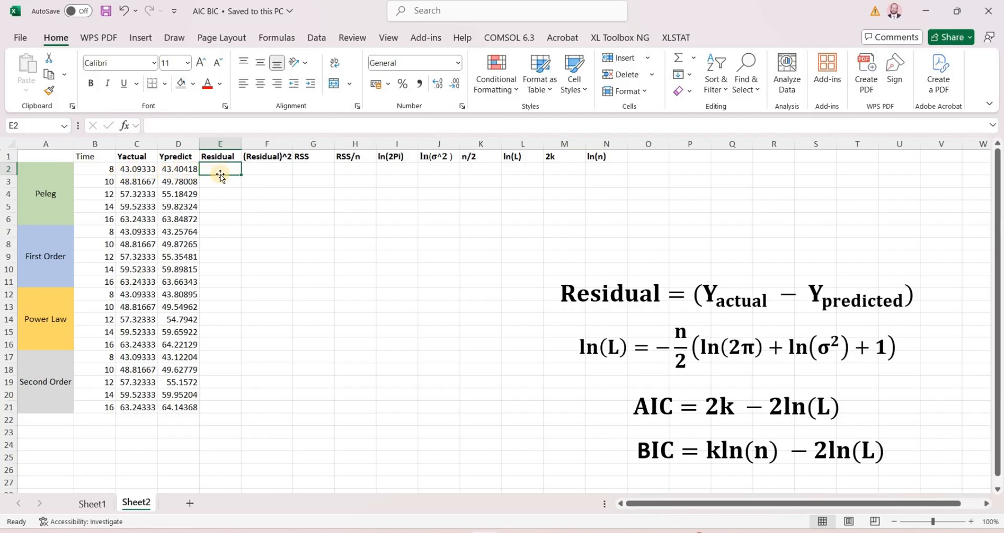
type("=")
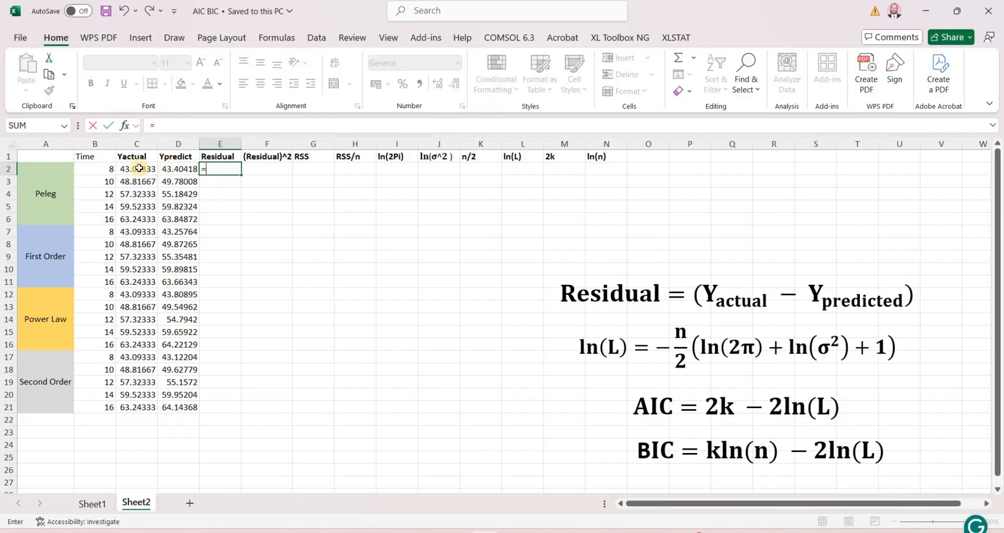
left_click(139, 168)
type("-")
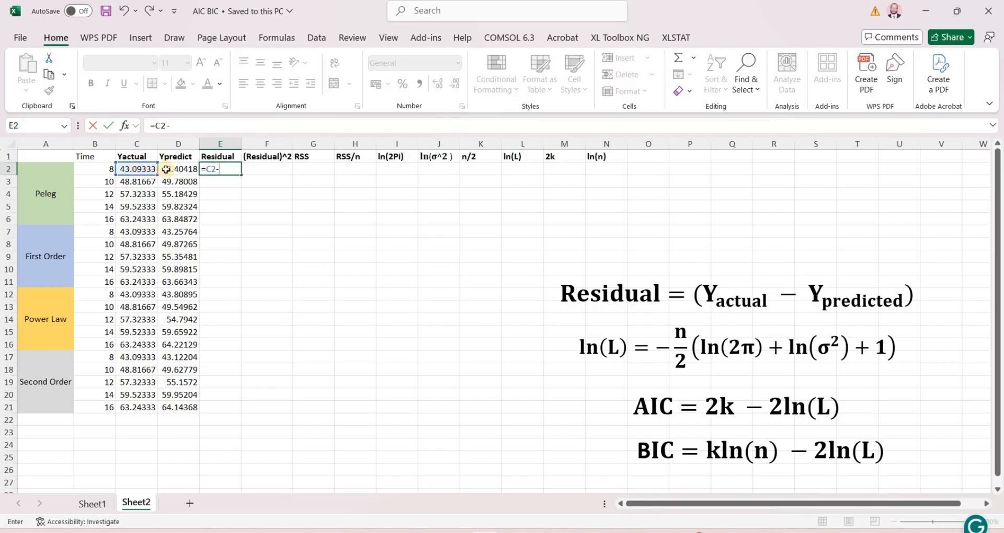
left_click(172, 168)
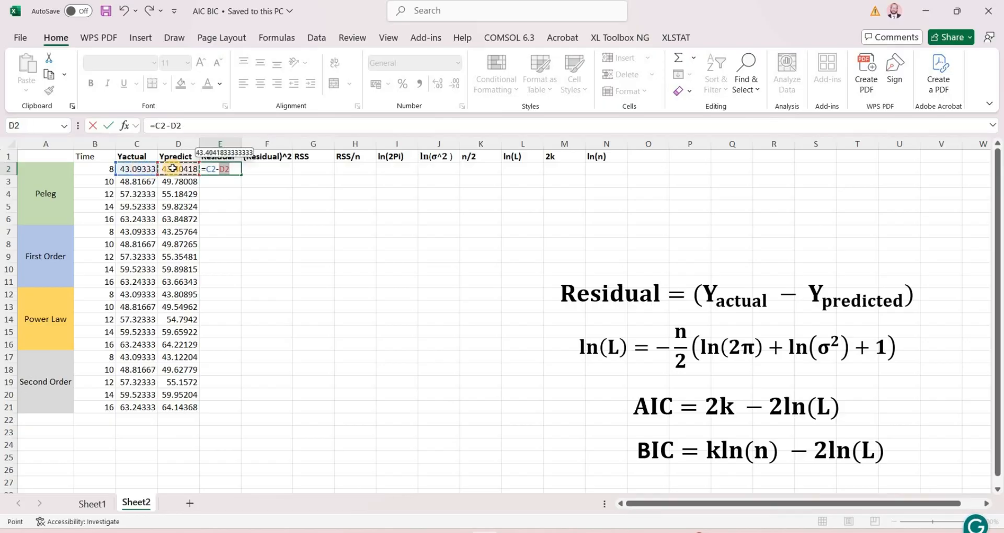
key("Return")
left_click(227, 169)
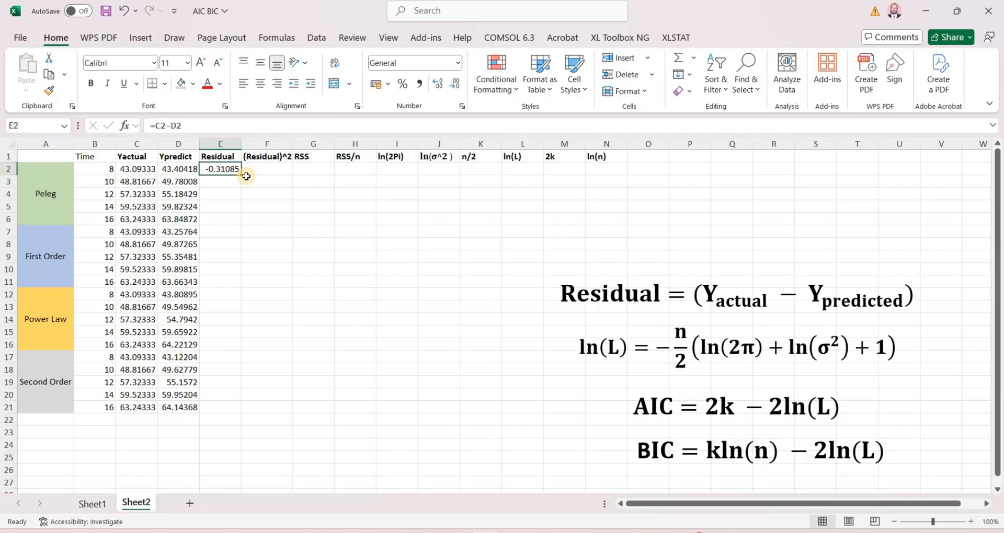
left_click_drag(240, 176, 244, 406)
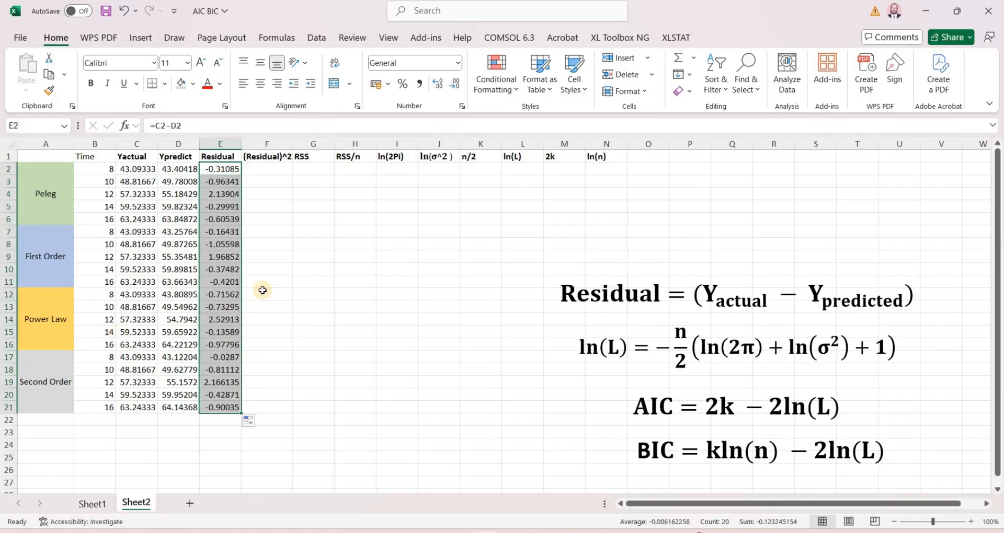
Square the residuals in column F with =E2^2 in F2, and fill the formula down to F21
left_click(263, 170)
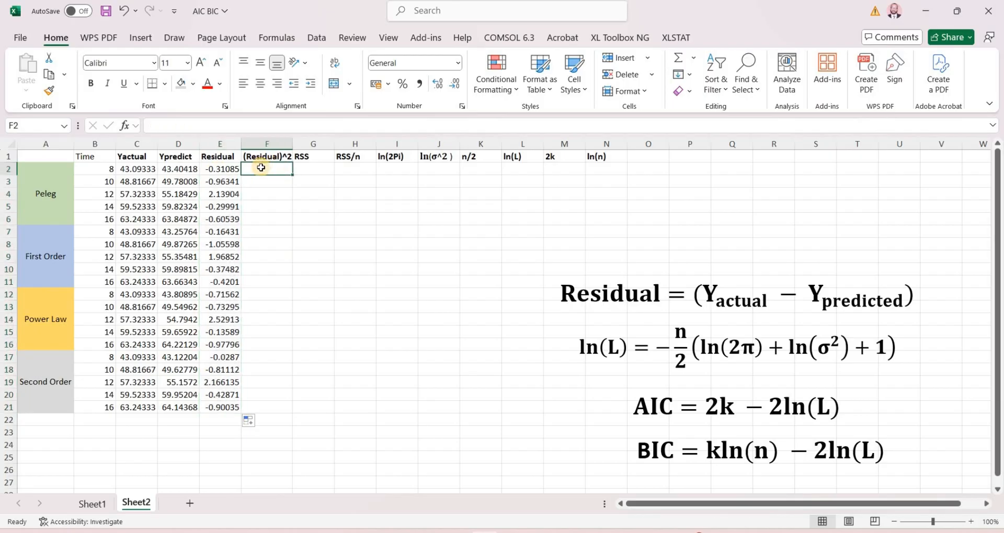
type("=")
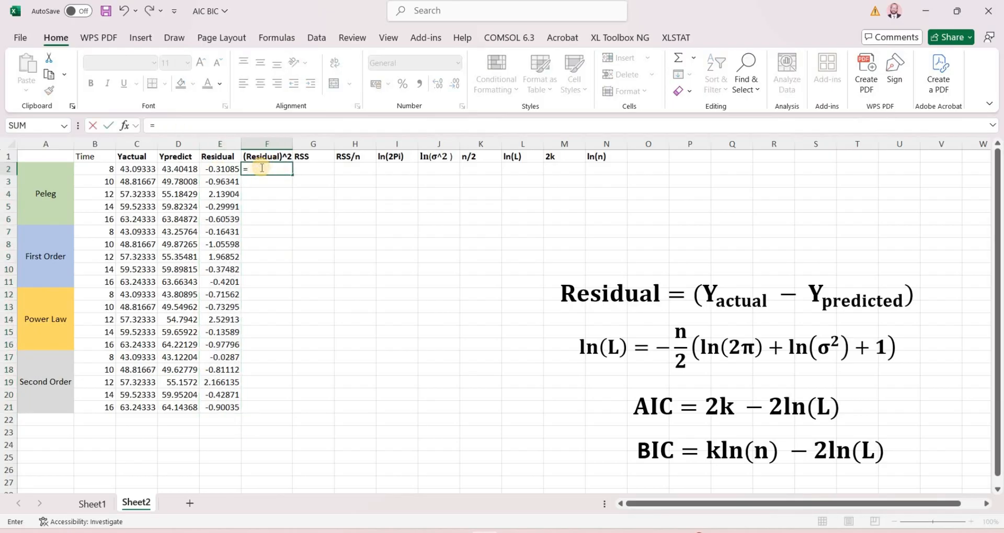
left_click(223, 169)
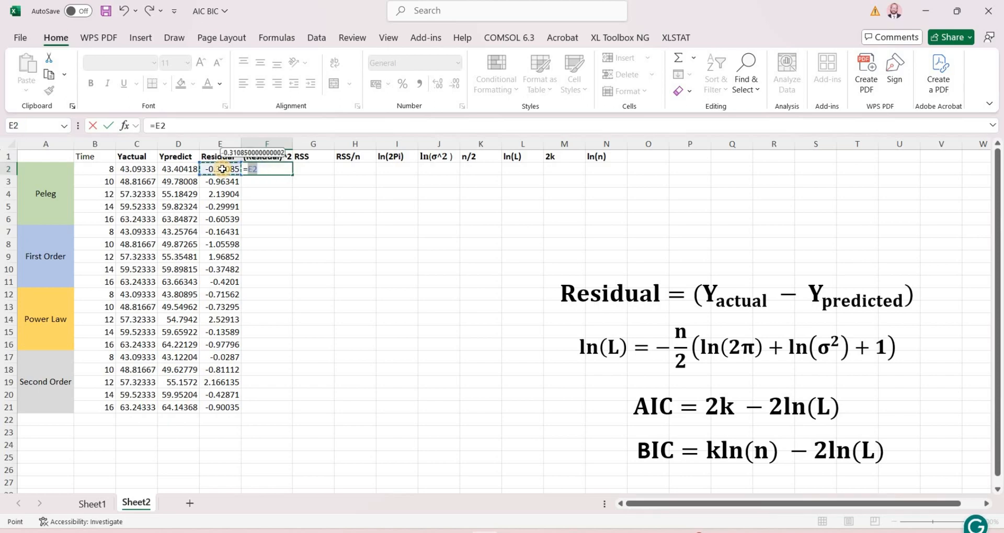
type("^2")
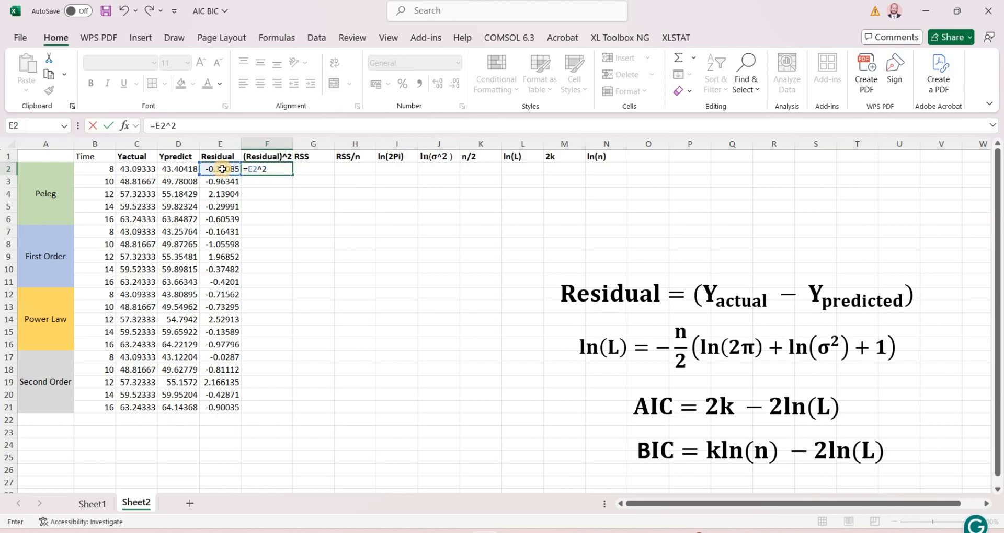
key("Return")
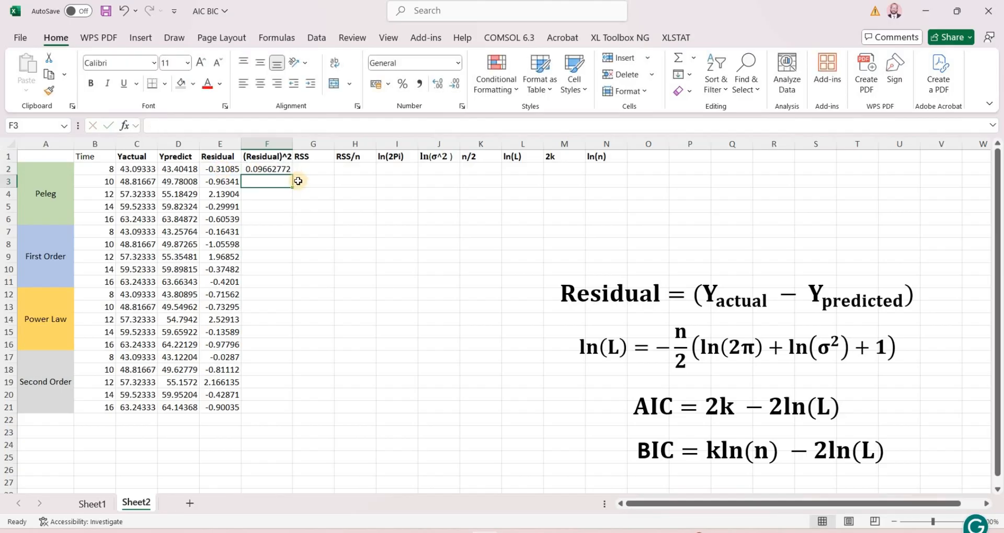
left_click(286, 171)
left_click_drag(292, 174, 292, 411)
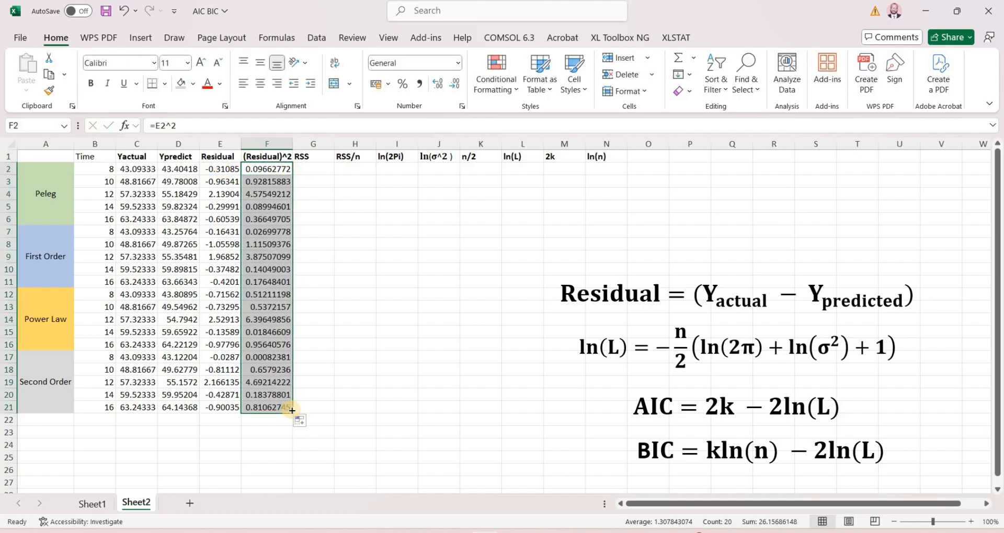
left_click(444, 229)
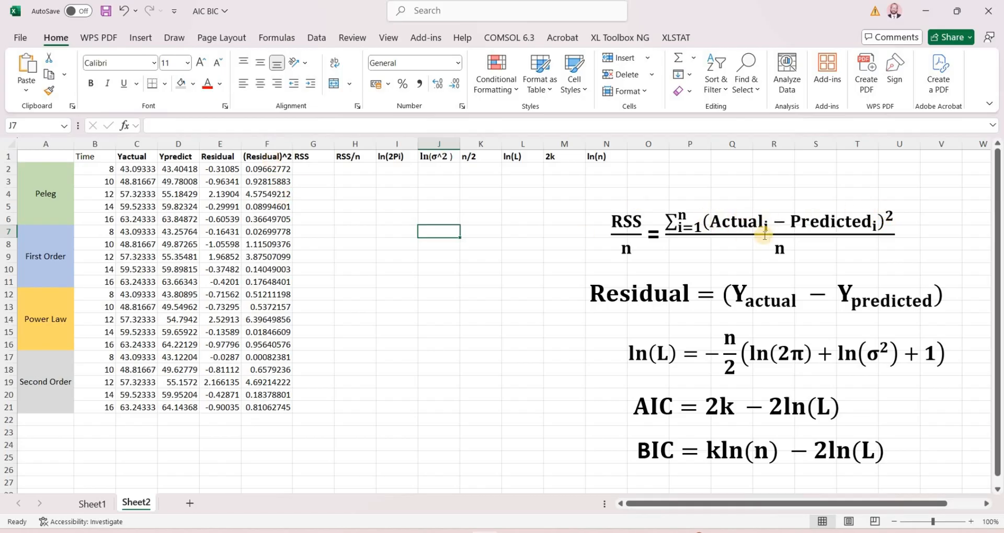
Calculate the Peleg model's RSS in G2 as the sum of its squared residuals, =SUM(F2:F6)
left_click(317, 169)
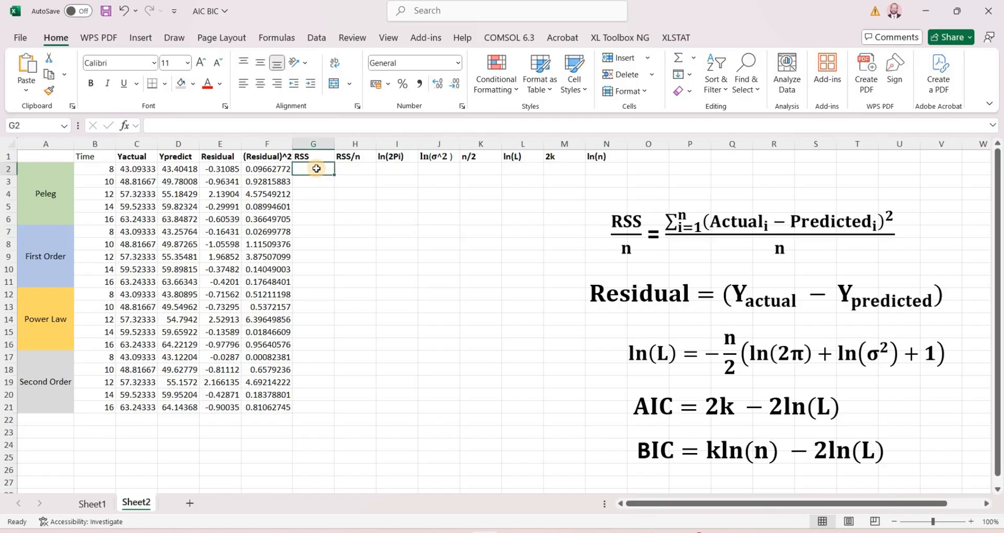
type("=sum")
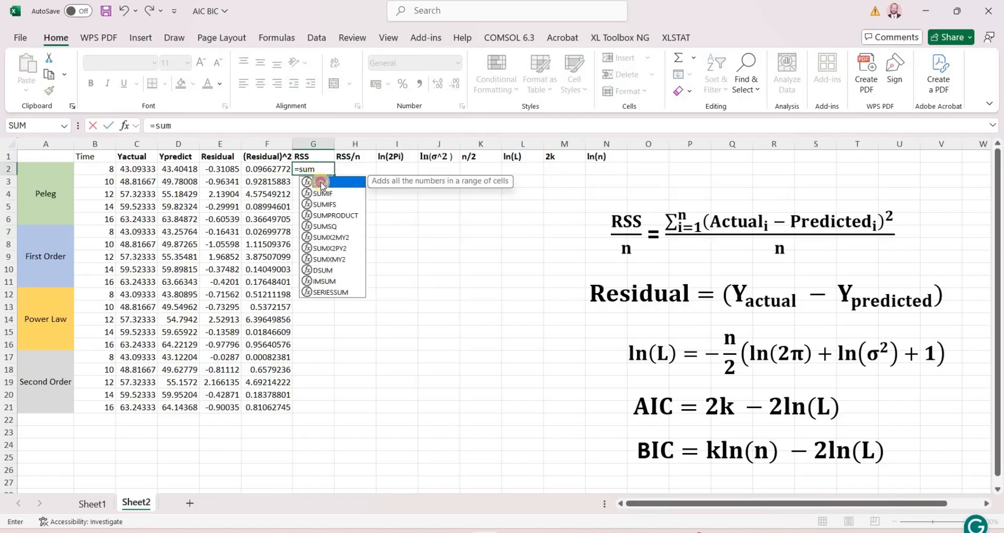
double_click(328, 184)
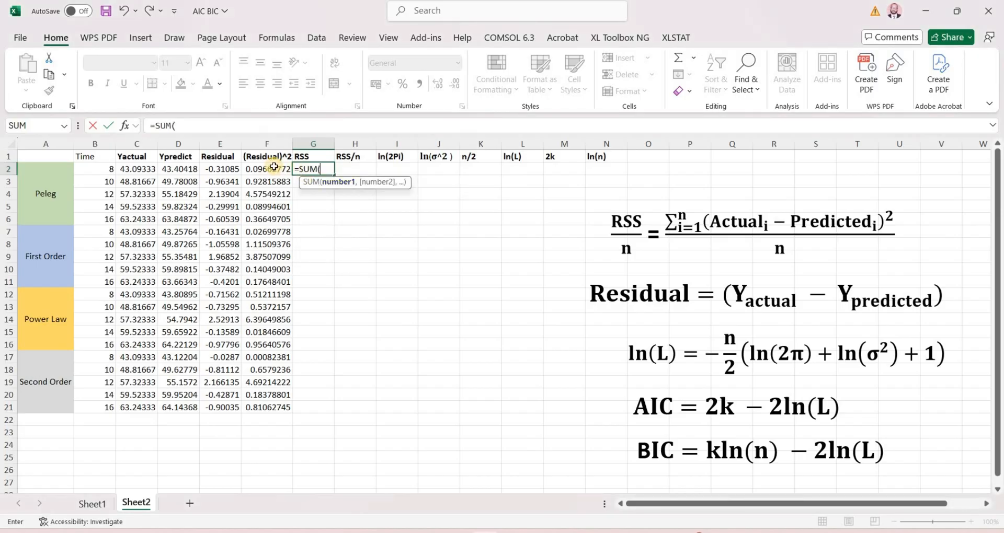
left_click_drag(270, 167, 272, 219)
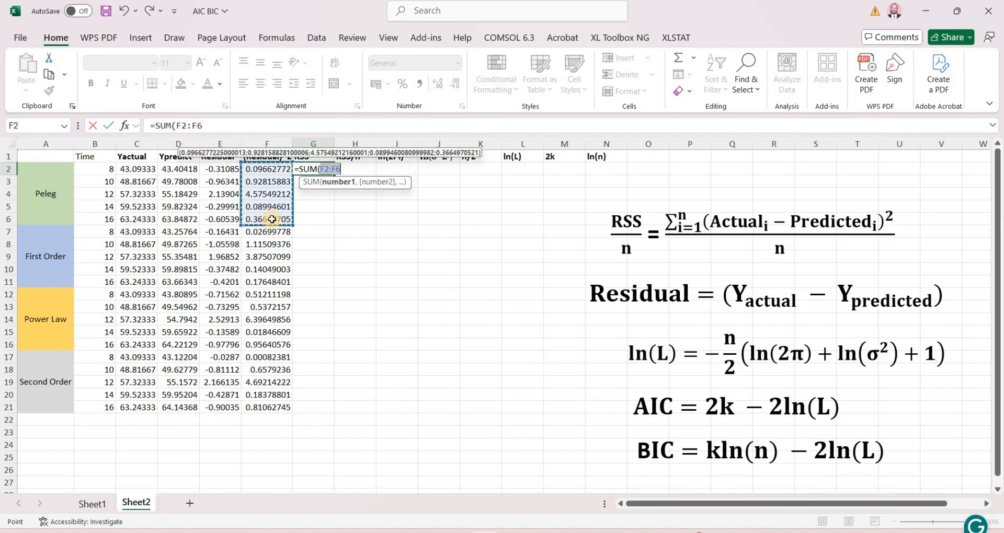
key("Return")
Copy the RSS formula from G2 to G7, G12 and G17 for the First Order, Power Law and Second Order models
left_click(325, 168)
key("ctrl+c")
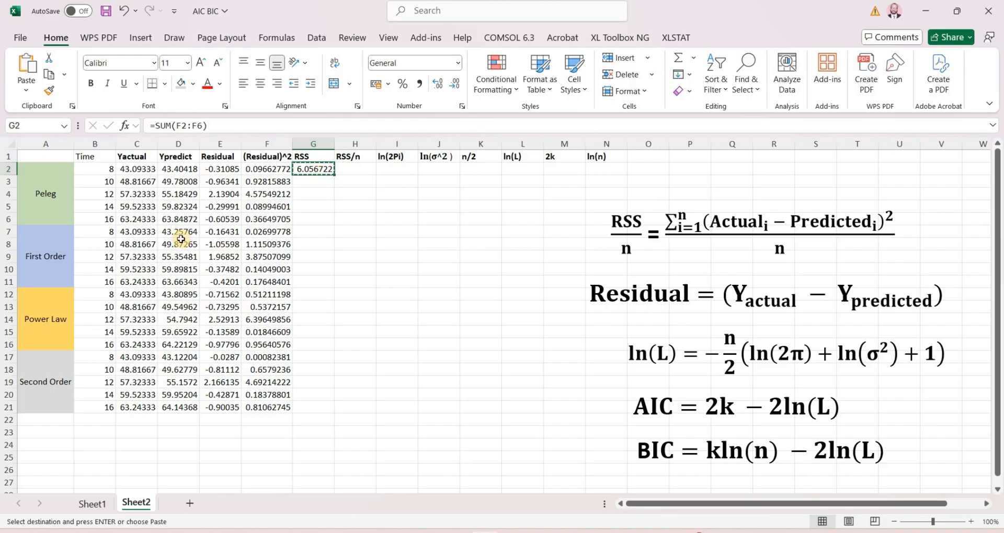
left_click(312, 232)
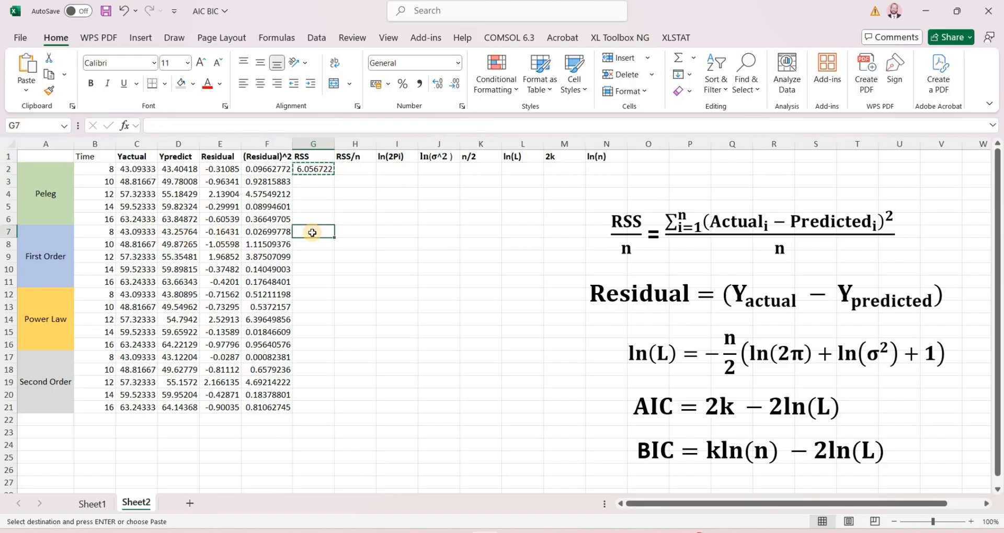
key("ctrl+v")
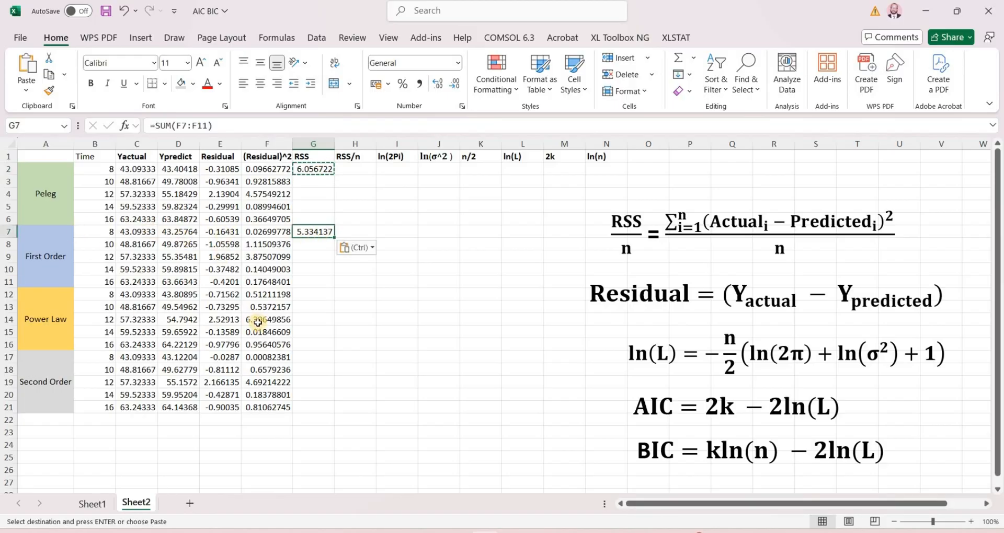
left_click(305, 295)
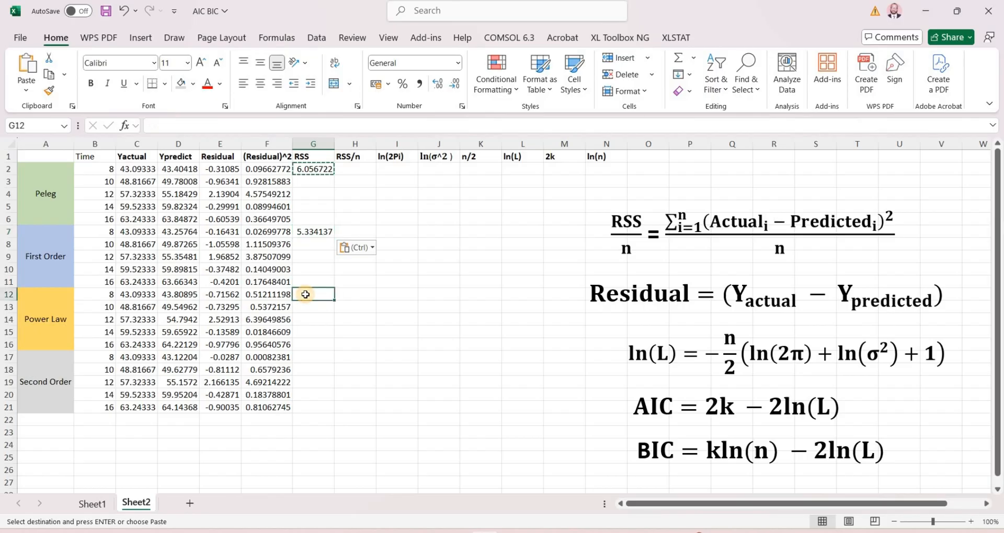
key("ctrl+v")
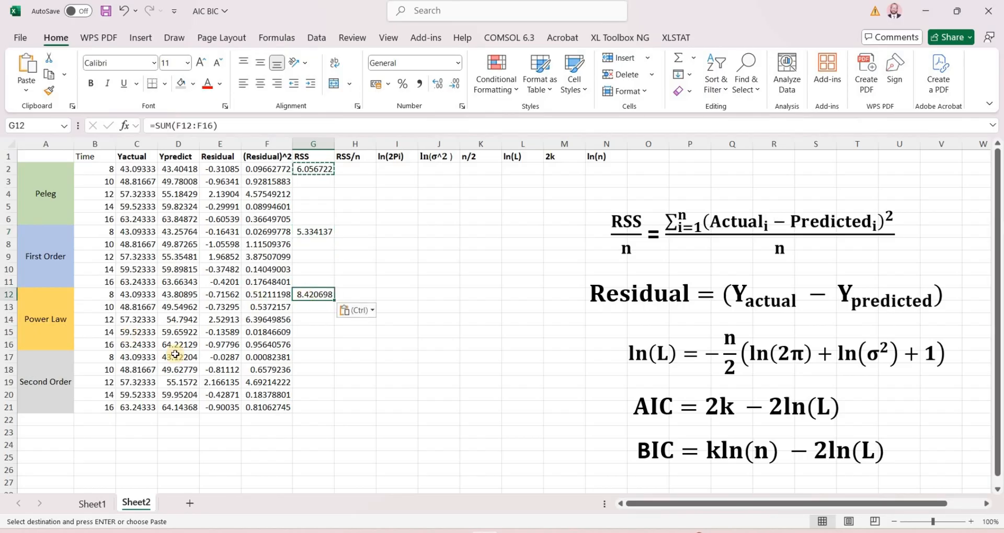
left_click(308, 354)
key("ctrl+v")
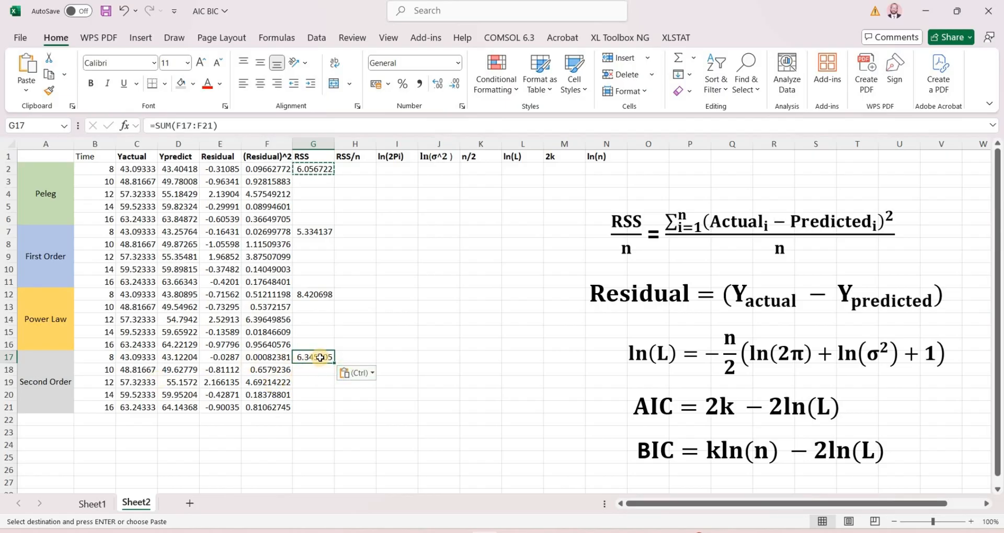
key("Escape")
Calculate RSS/n for the Peleg model in H2 with =G2/5, using its five time points as n
left_click(369, 166)
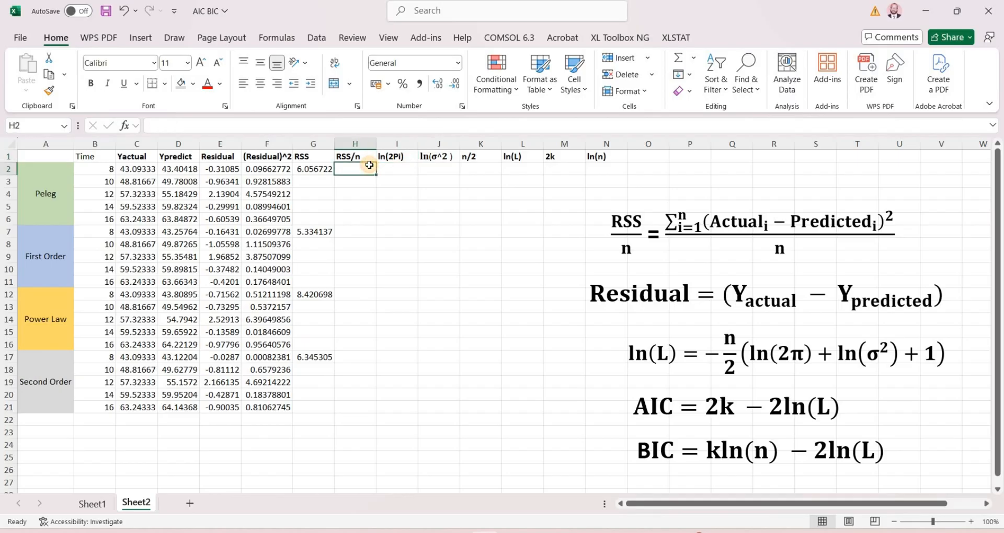
left_click_drag(101, 167, 103, 220)
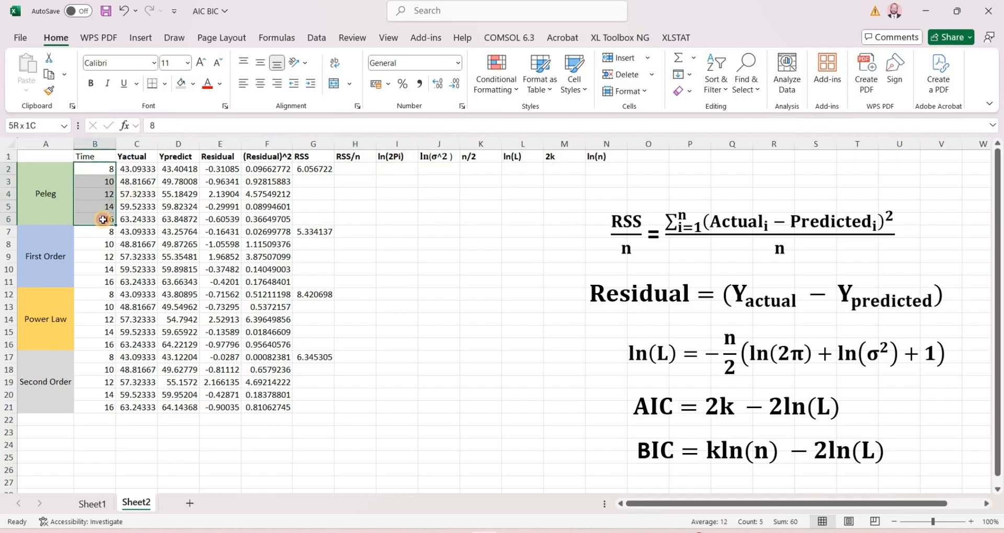
left_click(372, 165)
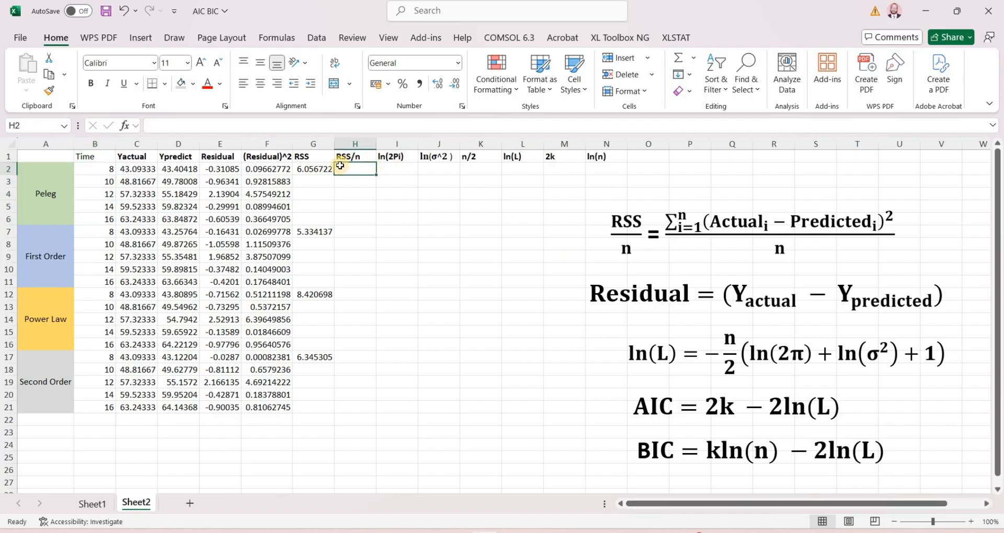
type("=")
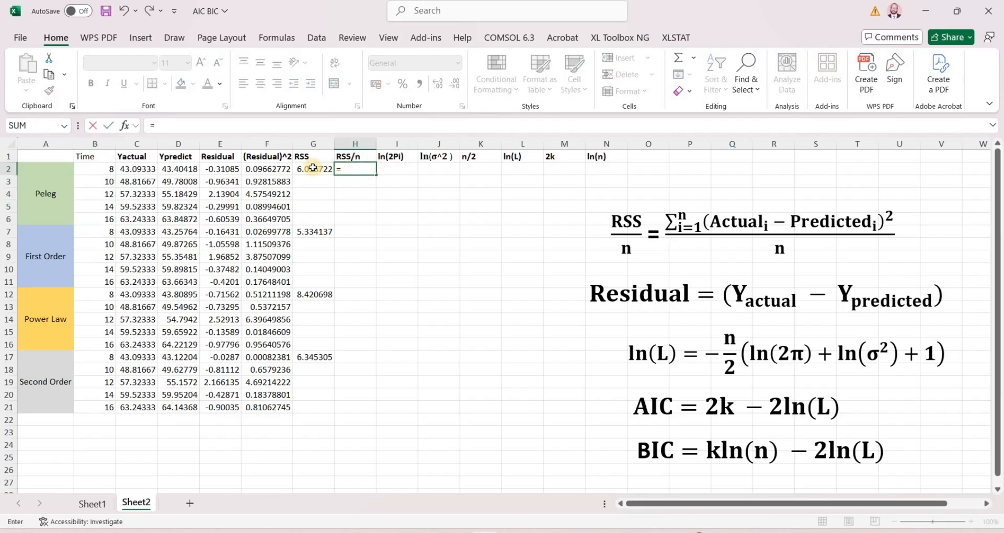
left_click(313, 168)
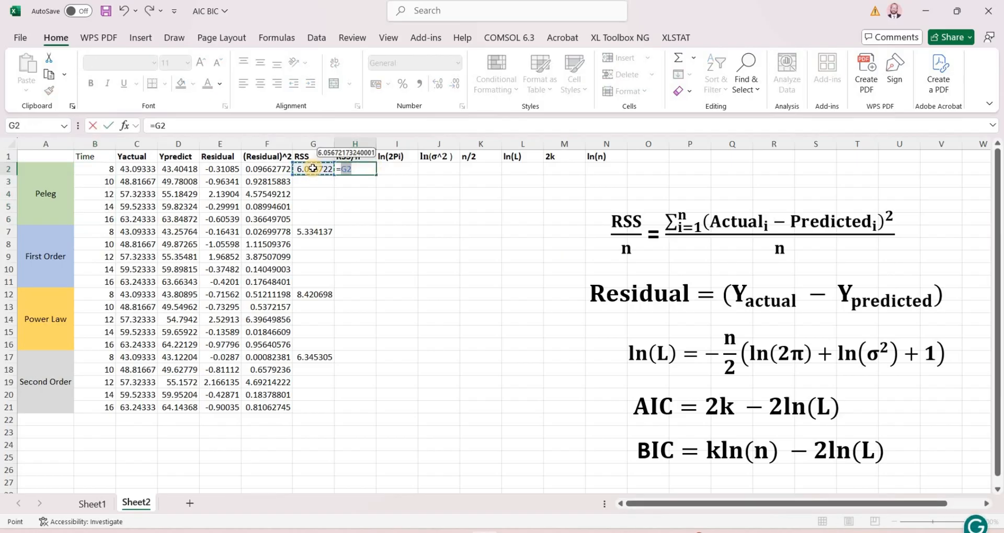
type("/5")
key("Return")
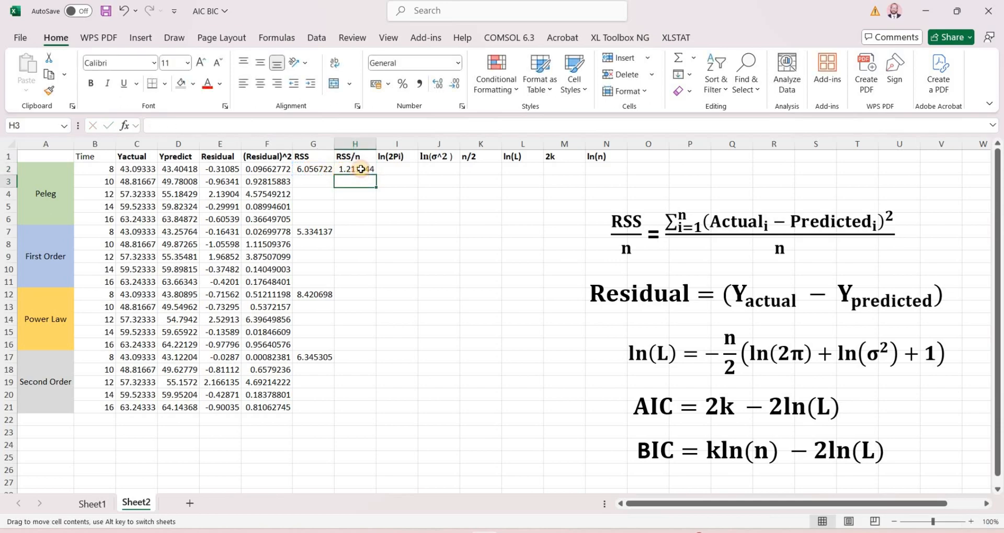
Copy the RSS/n formula from H2 to H7, H12 and H17 for the other three models
left_click(361, 169)
key("ctrl+c")
left_click(349, 233)
key("ctrl+v")
left_click(368, 297)
key("ctrl+v")
left_click(351, 354)
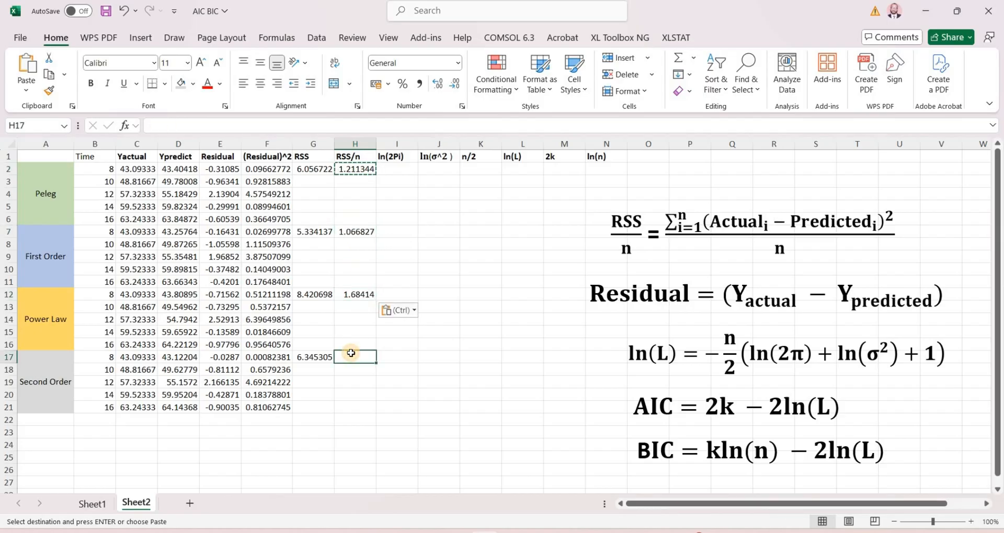
key("ctrl+v")
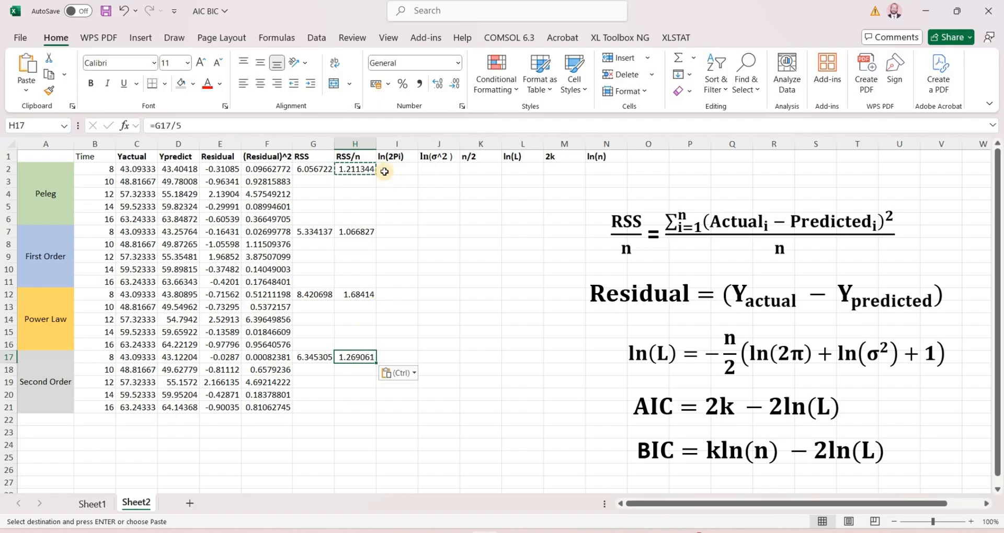
key("Escape")
left_click(515, 233)
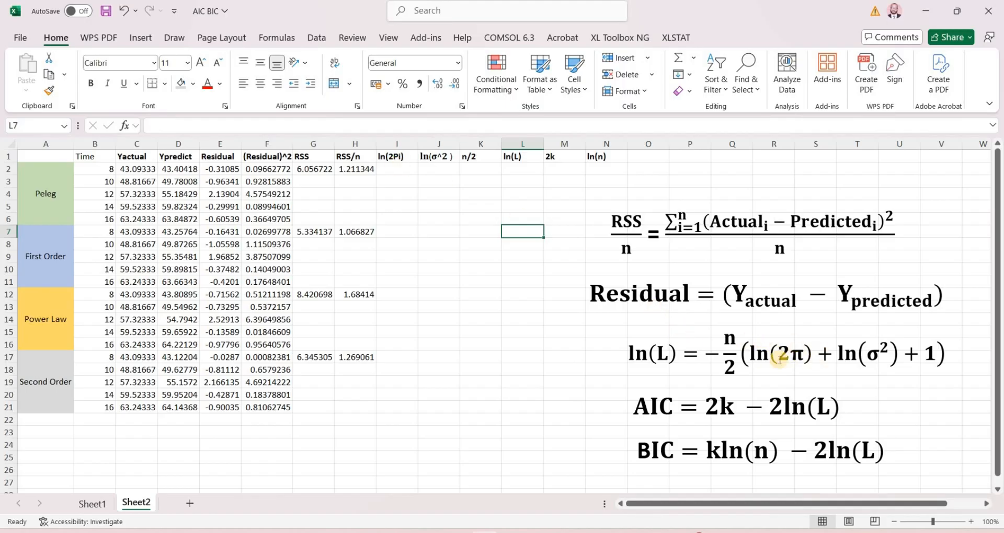
Calculate ln(2Pi) for the Peleg model in I2 with =LN(2*3.14)
left_click(394, 168)
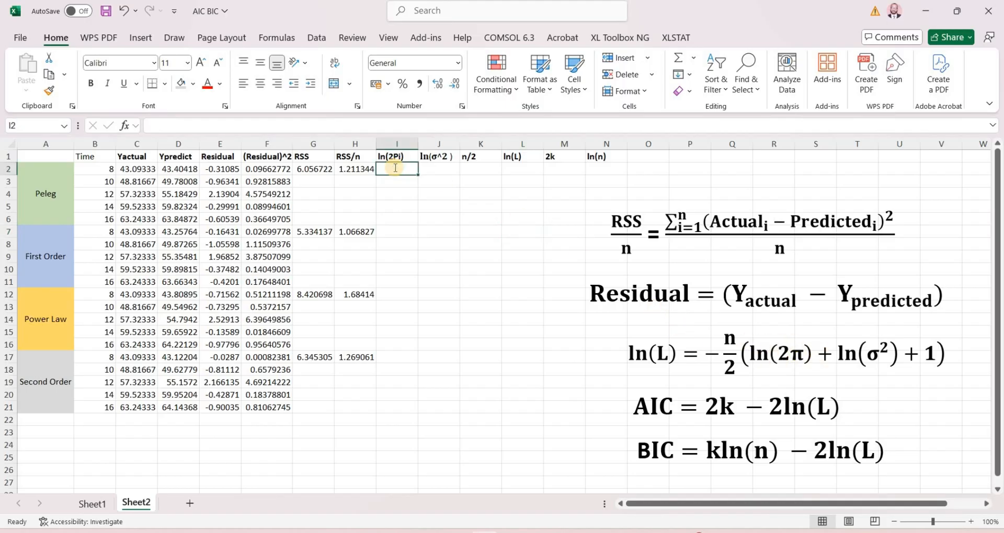
type("=")
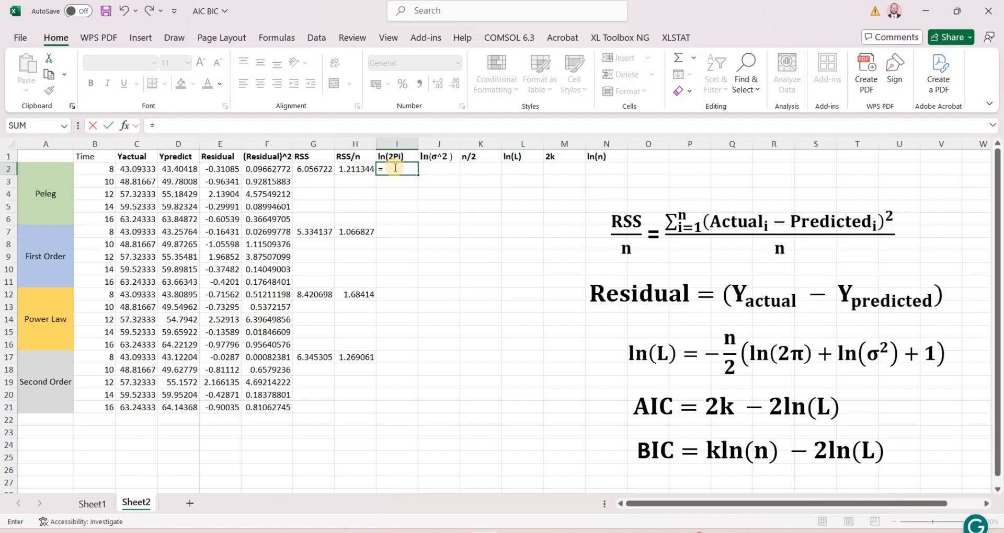
type("ln")
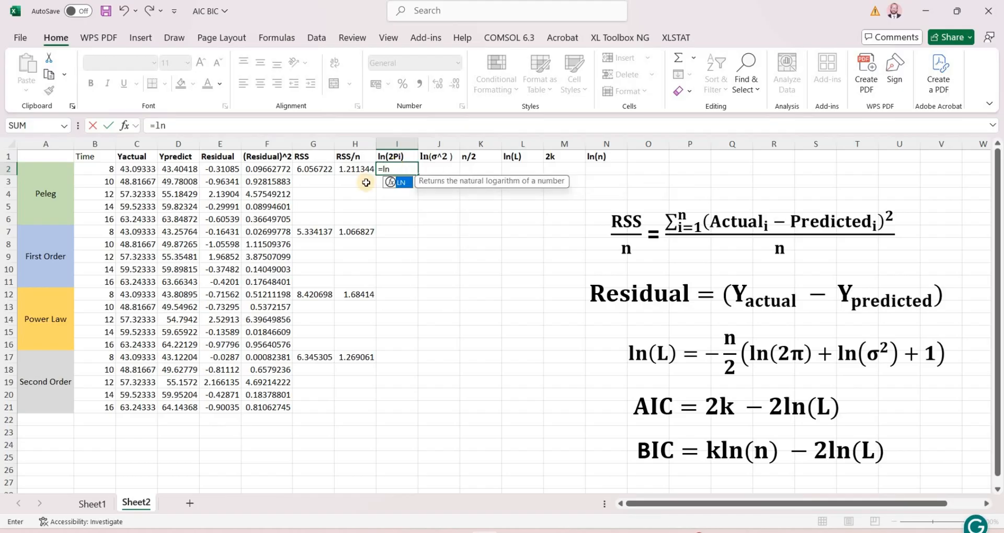
double_click(401, 182)
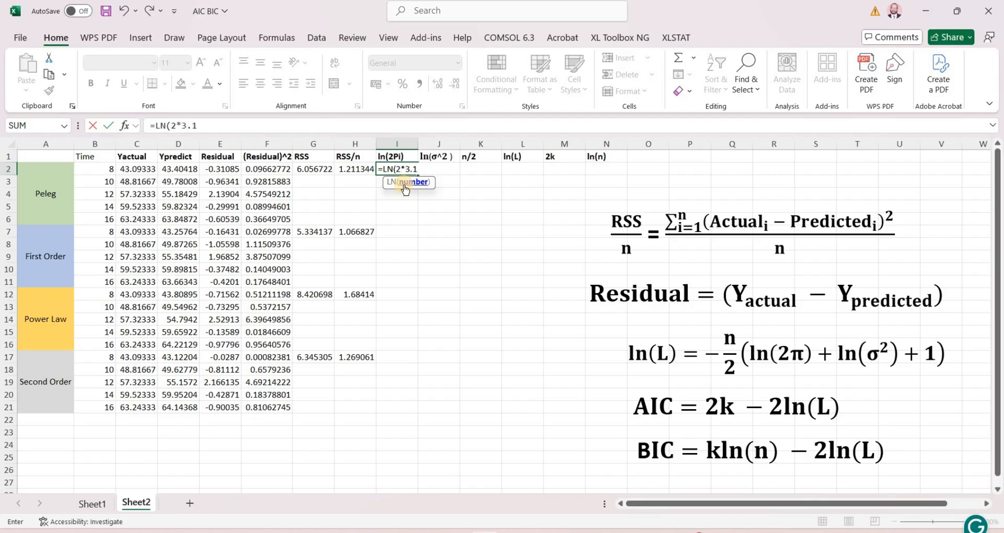
type("2*3.14)")
key("Return")
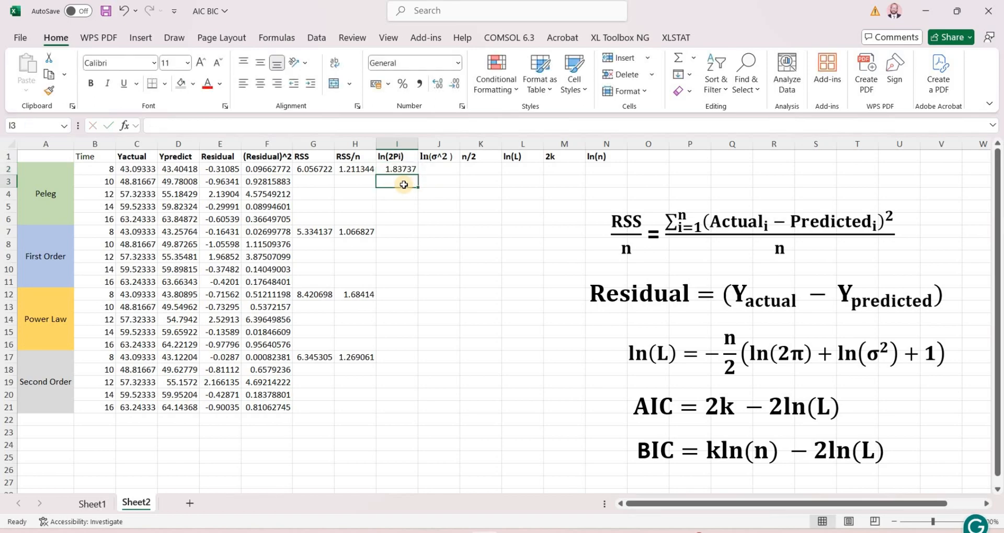
Copy the ln(2Pi) formula from I2 to I7, I12 and I17 for the First Order, Power Law and Second Order models
left_click(406, 170)
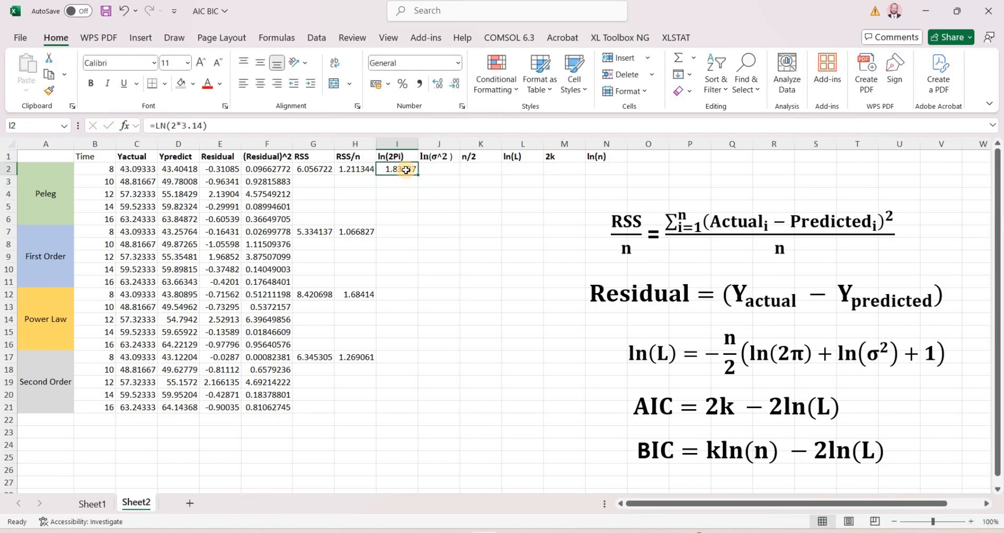
key("ctrl+c")
left_click(405, 231)
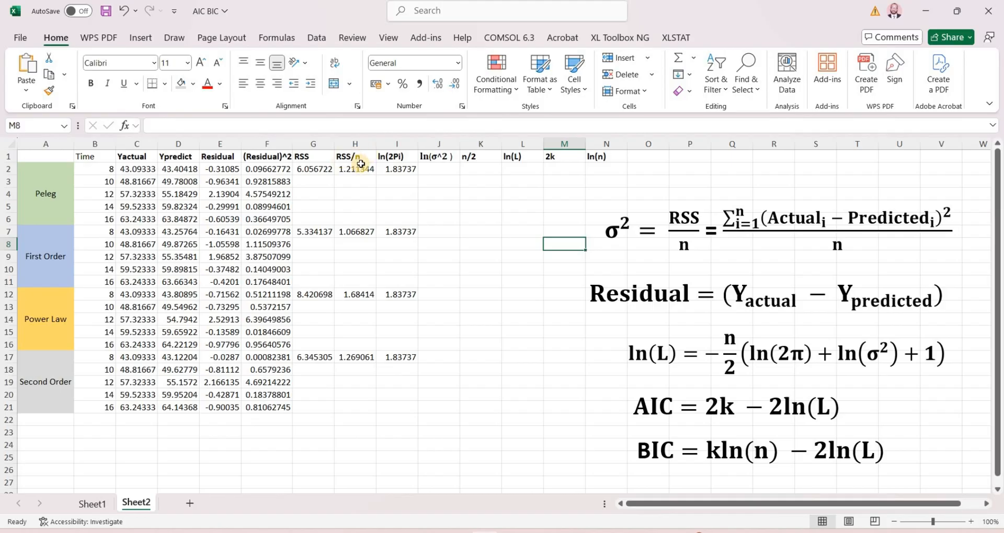
Calculate ln(σ^2) for the Peleg model in J2 as the natural logarithm of its RSS/n, =LN(H2)
left_click(438, 168)
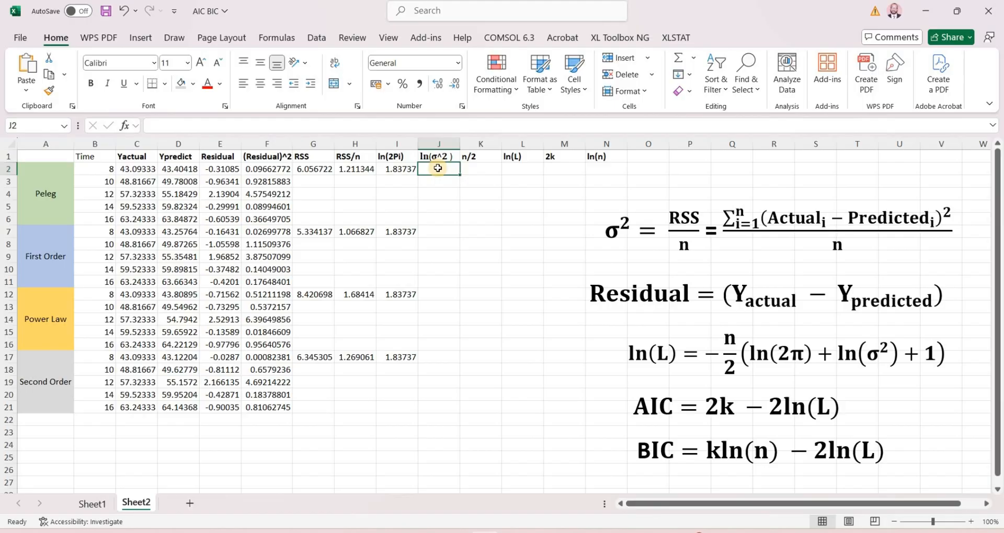
type("=ln")
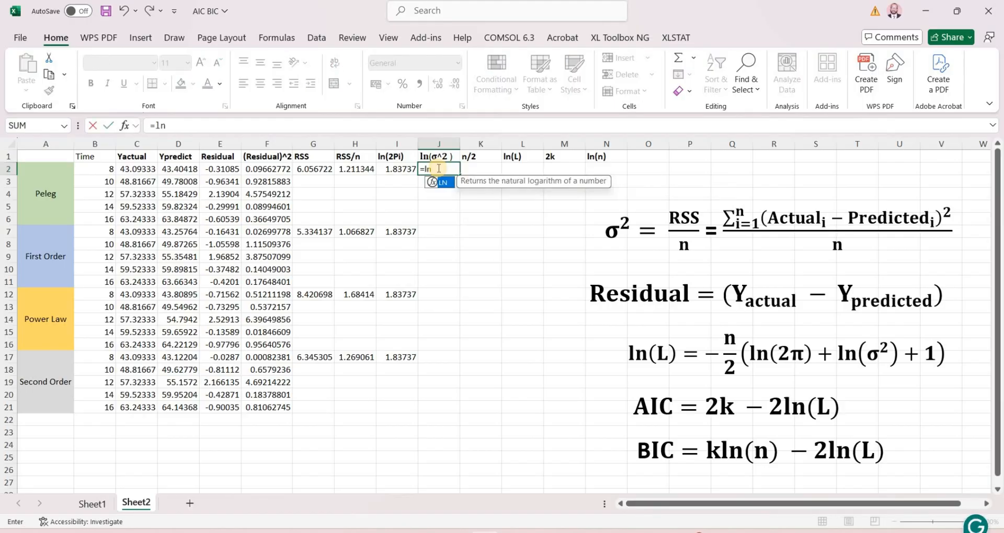
double_click(443, 182)
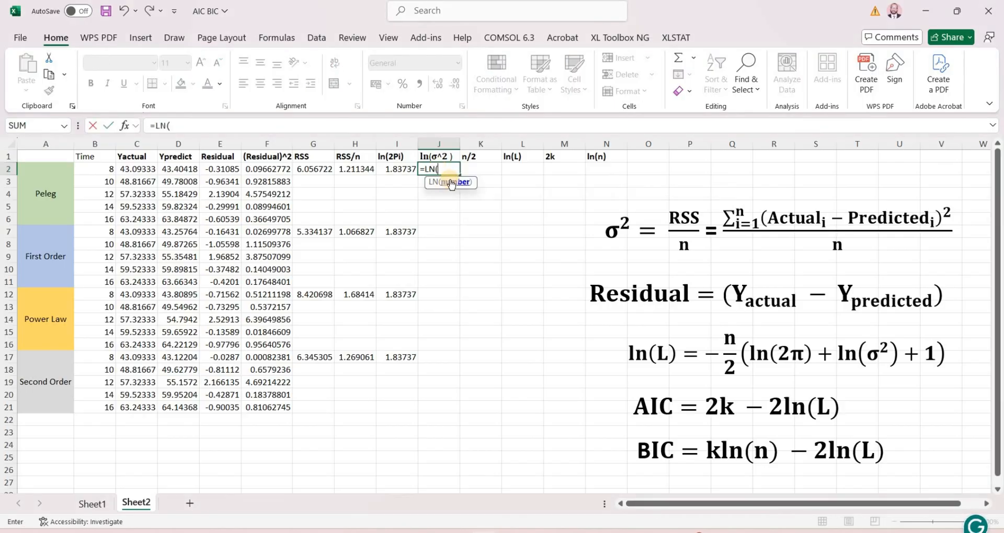
left_click(359, 169)
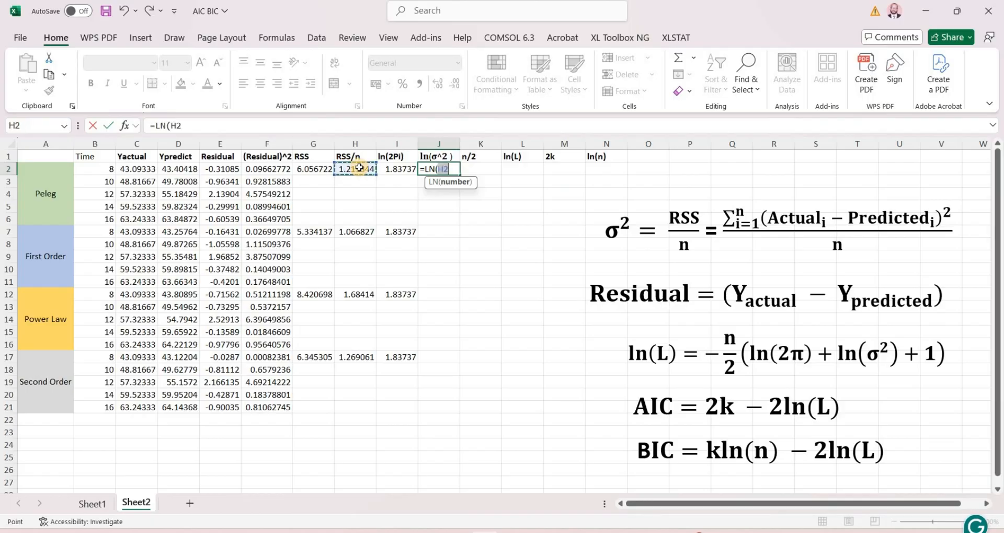
key("Return")
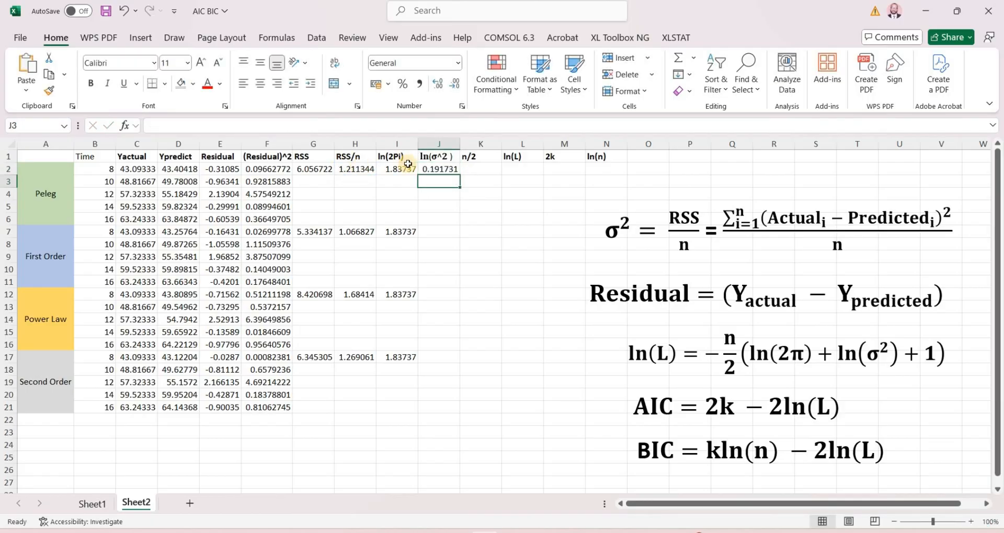
Copy the ln(σ^2) formula from J2 to J7, J12 and J17 for the other three models and end the copy mode
left_click(433, 168)
key("ctrl+c")
left_click(437, 233)
key("ctrl+v")
left_click(445, 297)
key("ctrl+v")
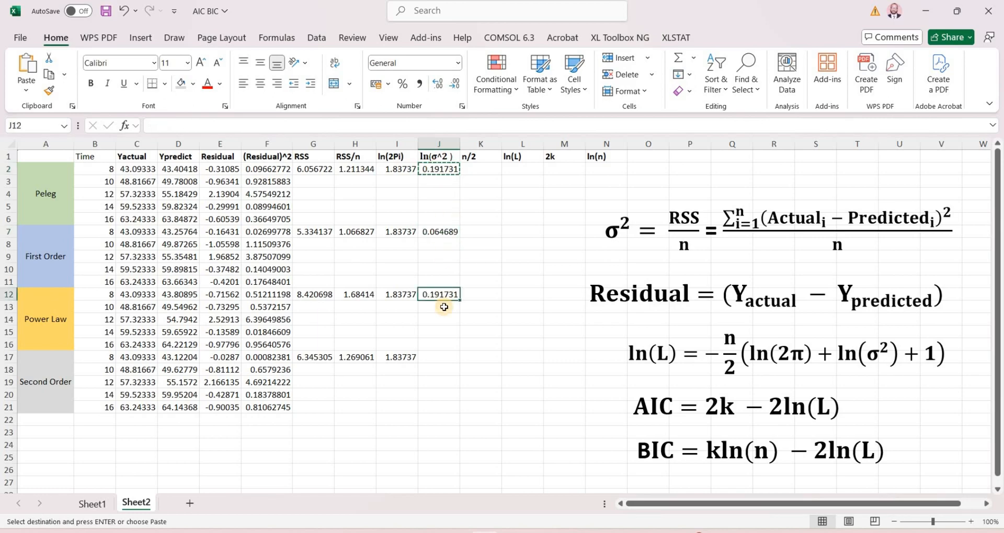
left_click(441, 357)
key("ctrl+v")
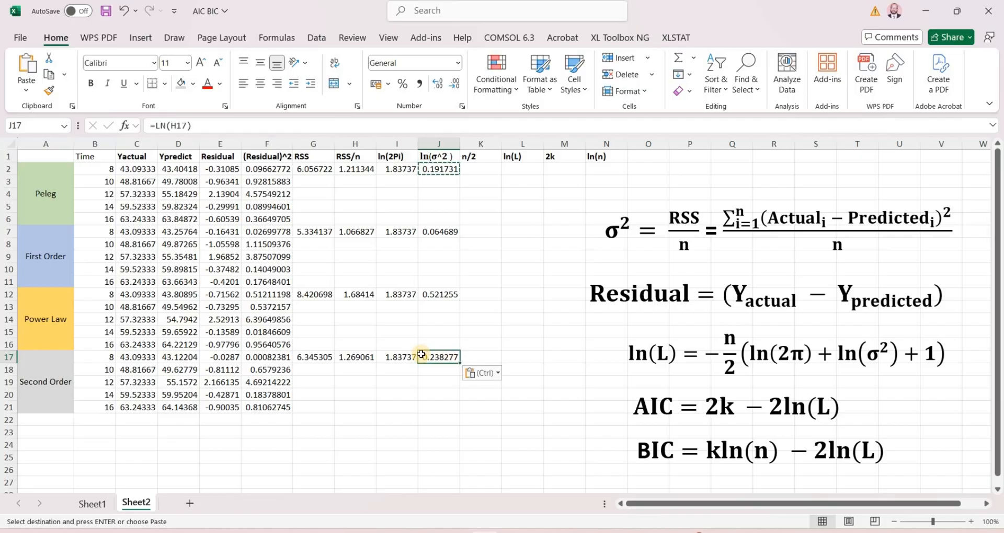
right_click(437, 420)
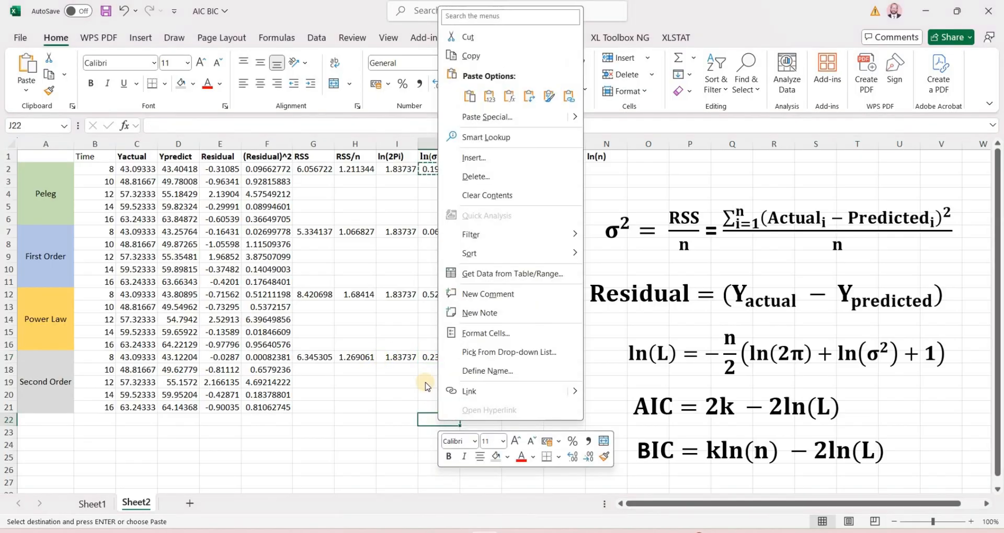
key("Escape")
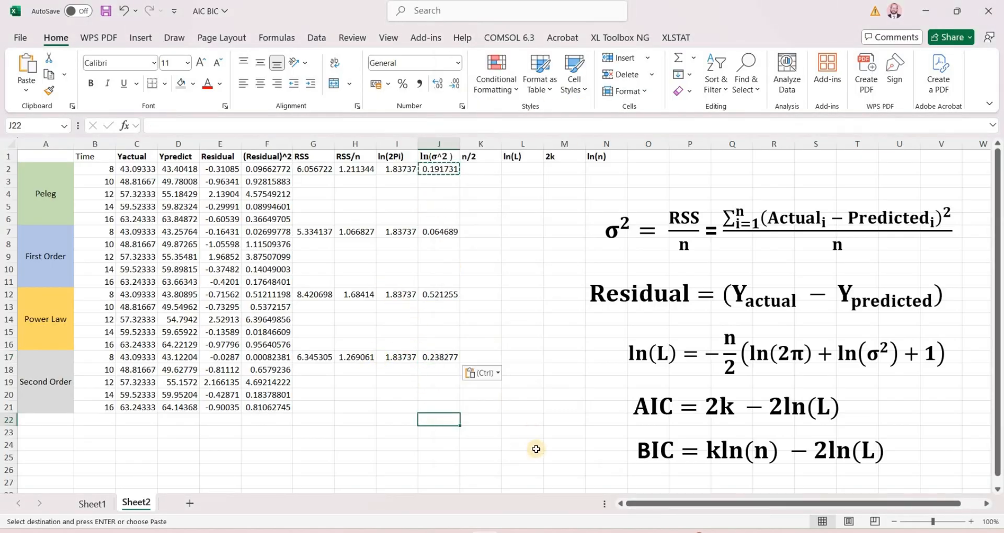
key("Escape")
Enter 2.5 as n/2 for all four models in K2, K7, K12 and K17
left_click(510, 294)
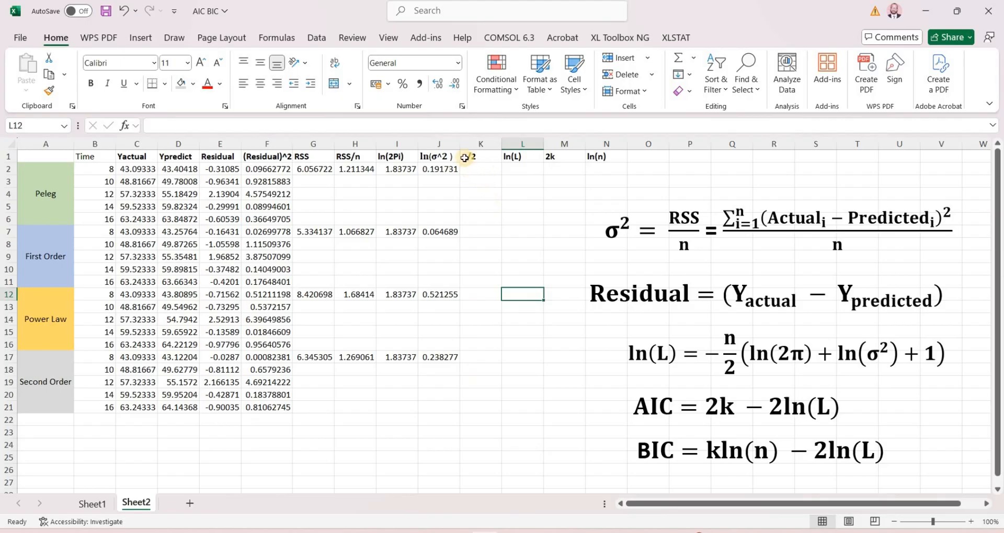
left_click(477, 170)
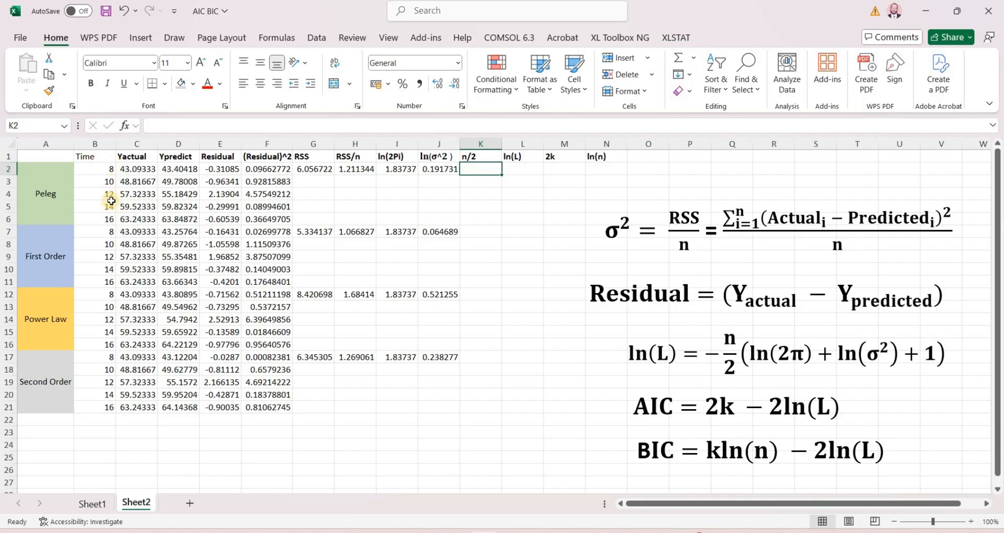
type("2.5")
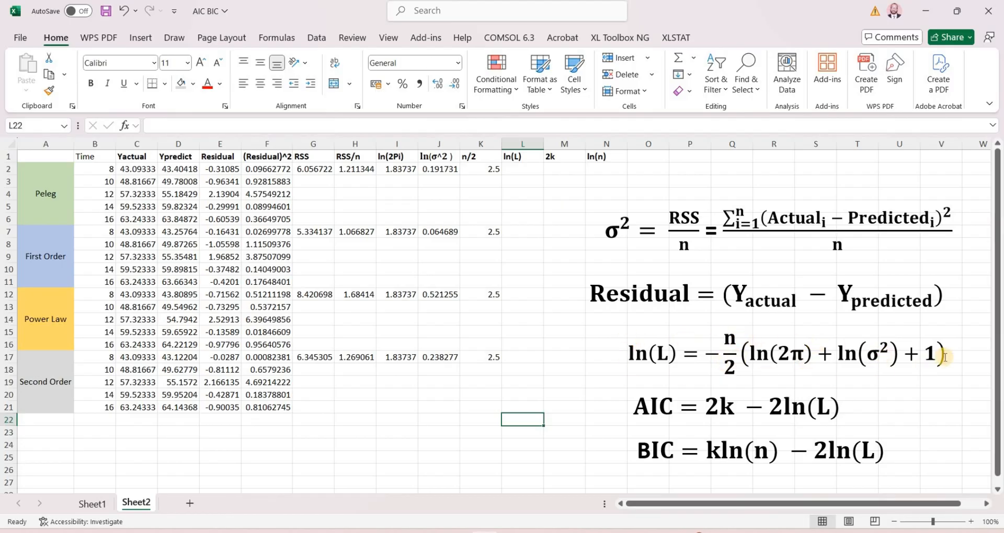
Enter the Peleg model's ln(L) formula in L2 as =-K2(I2+J2+1)
left_click(531, 170)
type("=-")
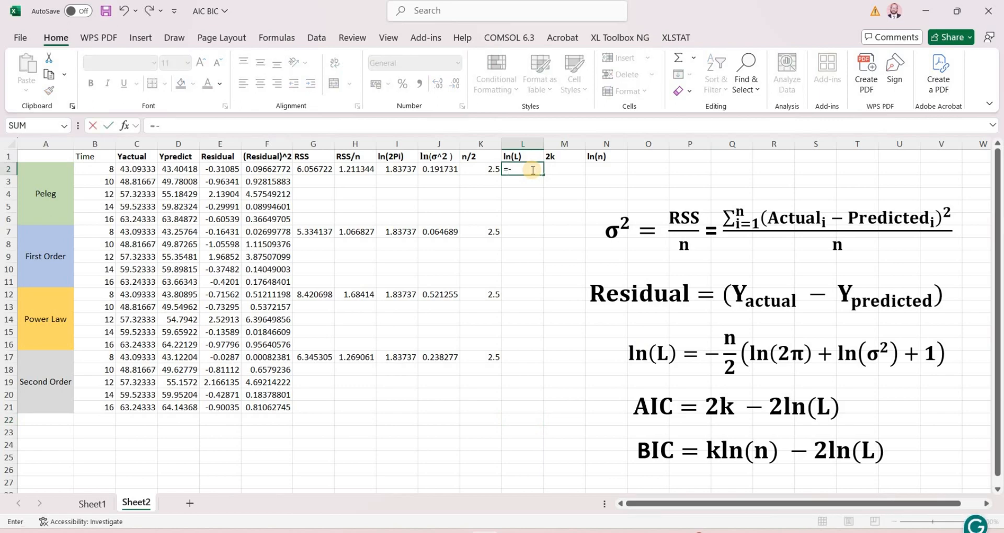
left_click(492, 168)
type("(")
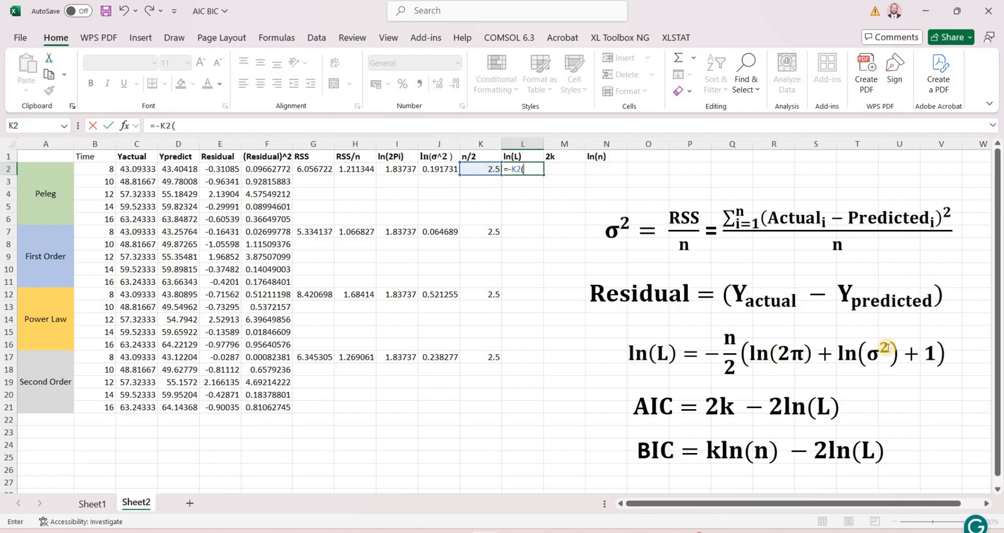
left_click(394, 170)
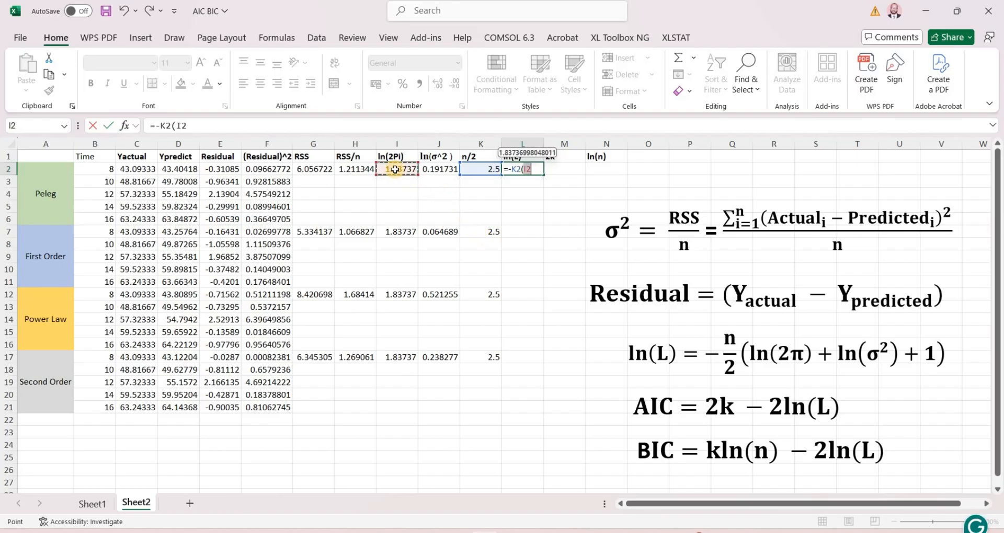
type("+")
left_click(450, 168)
type("+")
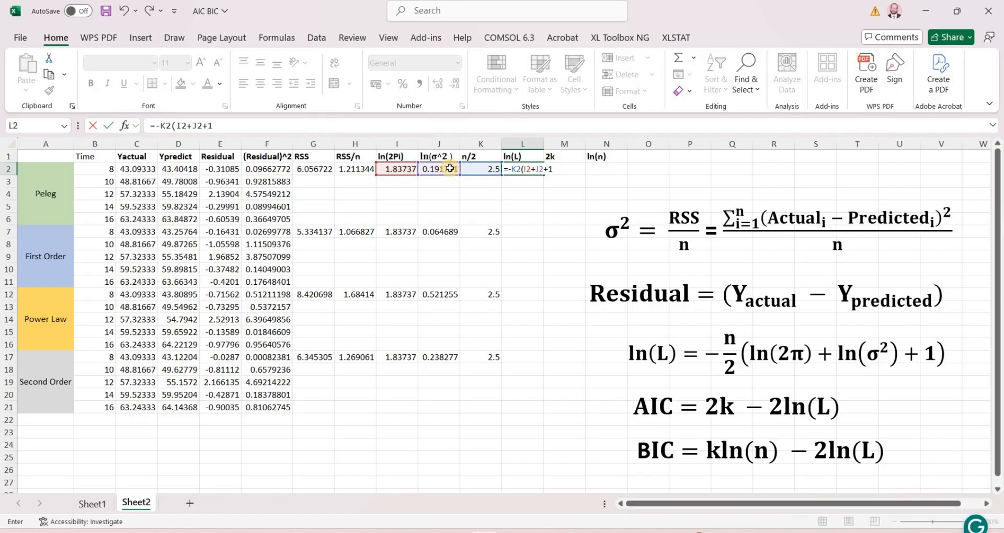
type("1)")
key("Return")
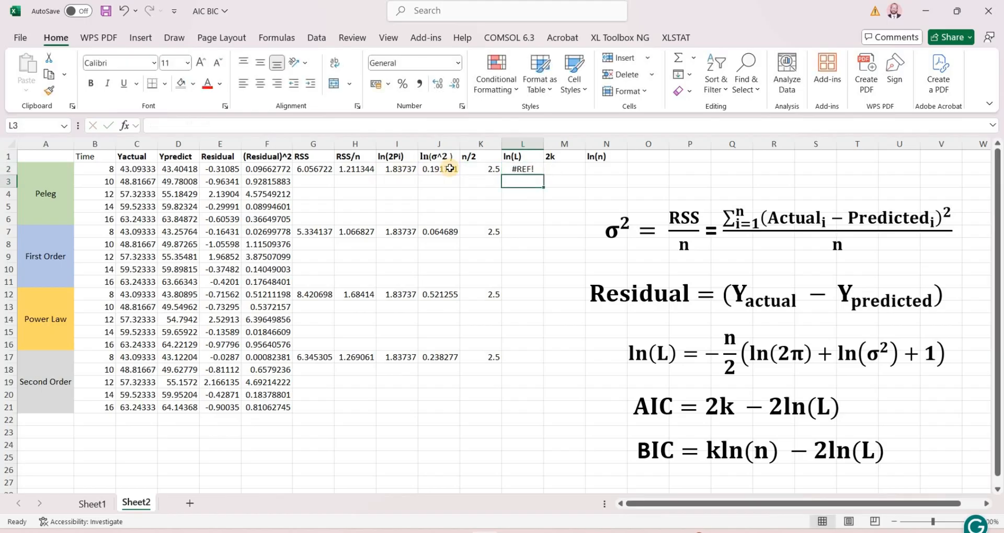
Widen column L slightly and insert the missing multiplication sign in L2 so its formula reads =-K2*(I2+J2+1)
double_click(543, 145)
left_click_drag(545, 144, 551, 145)
double_click(537, 166)
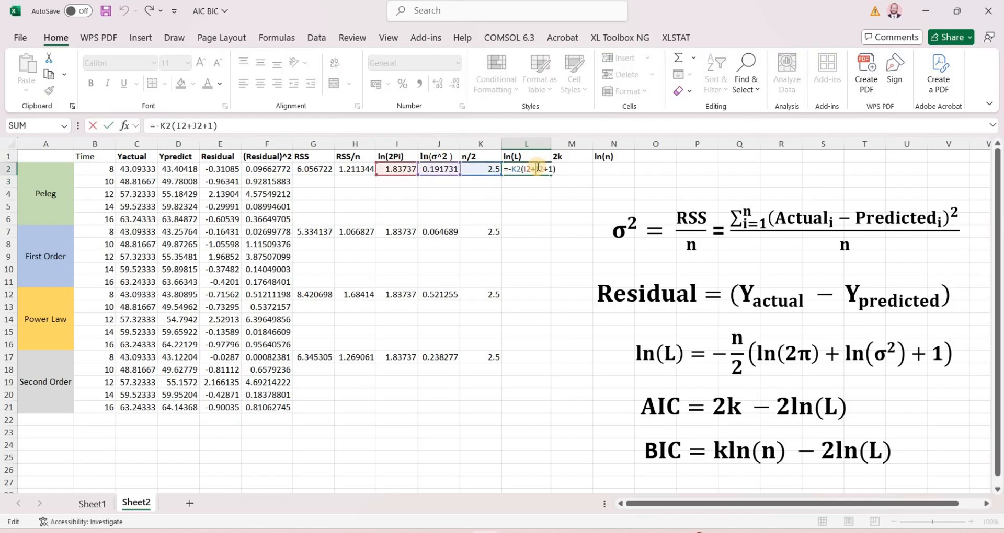
left_click(521, 169)
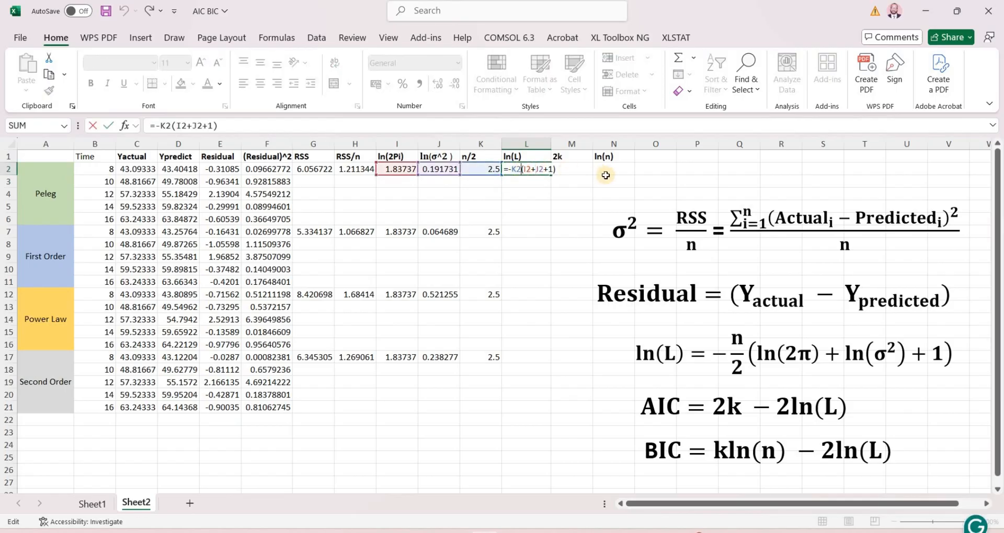
type("*")
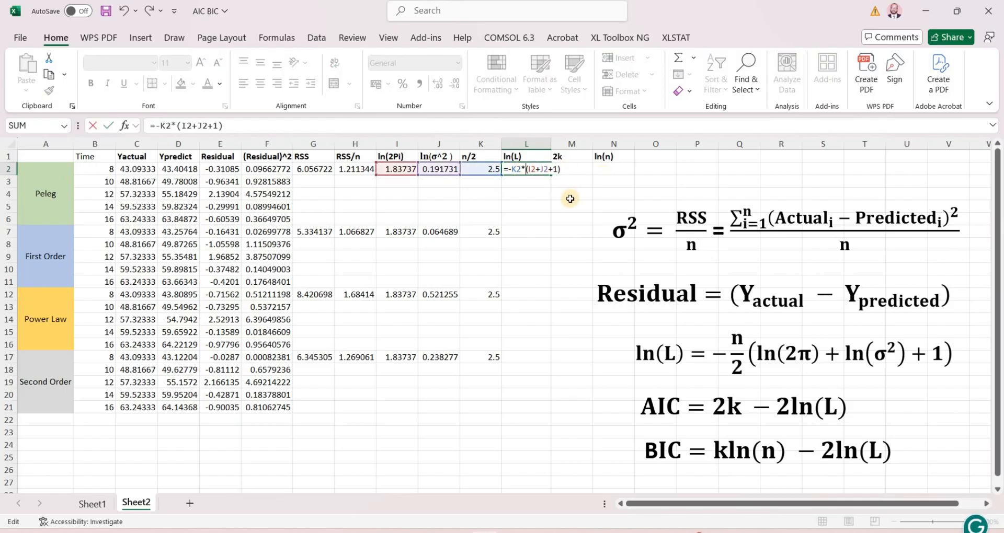
key("Return")
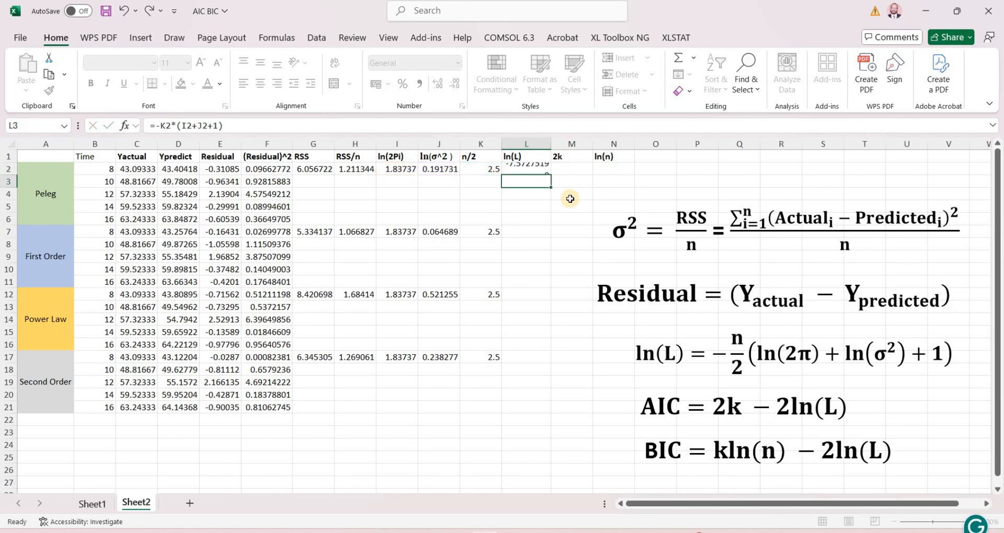
Copy the ln(L) formula from L2 to L7, L12 and L17 for the First Order, Power Law and Second Order models
left_click(541, 168)
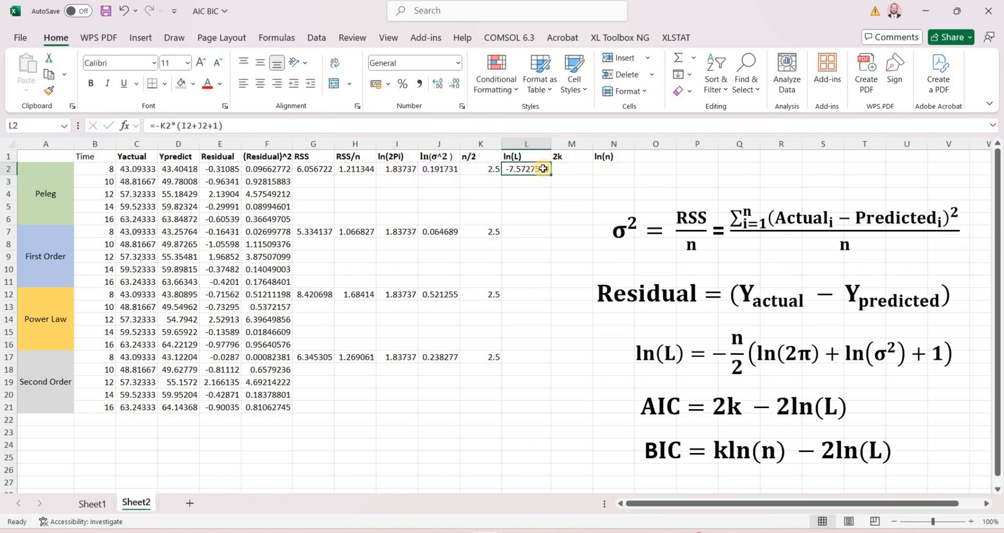
key("ctrl+c")
left_click(531, 232)
key("ctrl+v")
key("ctrl")
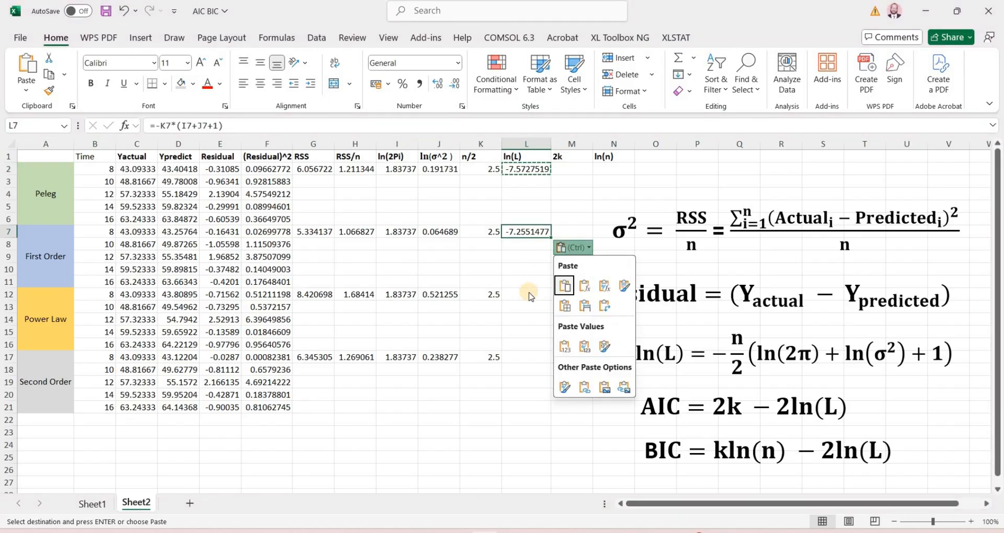
left_click(518, 294)
left_click(518, 294)
key("ctrl+v")
left_click(516, 360)
key("ctrl+v")
Move the σ², Residual and ln(L) equation boxes further from the table and enter 4 as 2k in M2, M7, M12 and M17
left_click(729, 368)
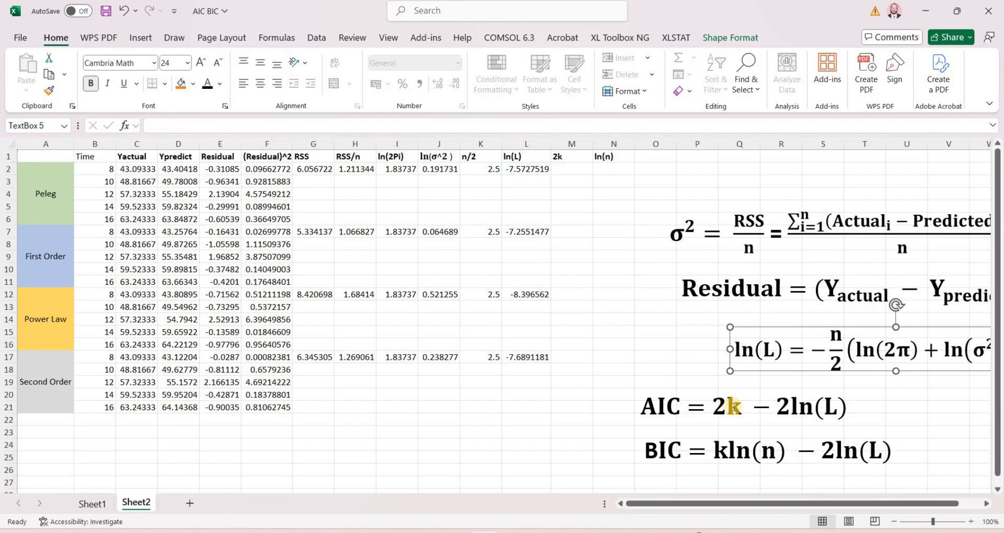
left_click(569, 168)
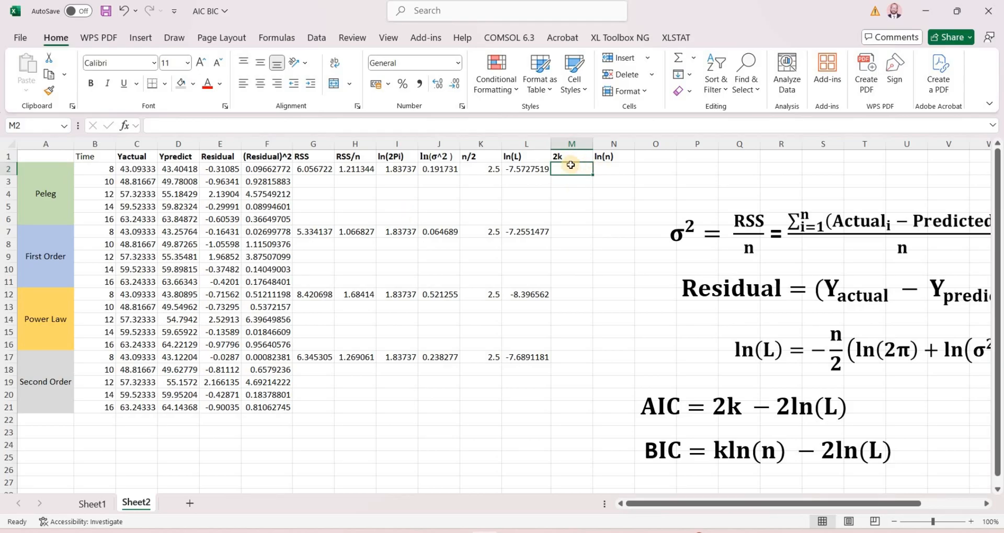
type("4")
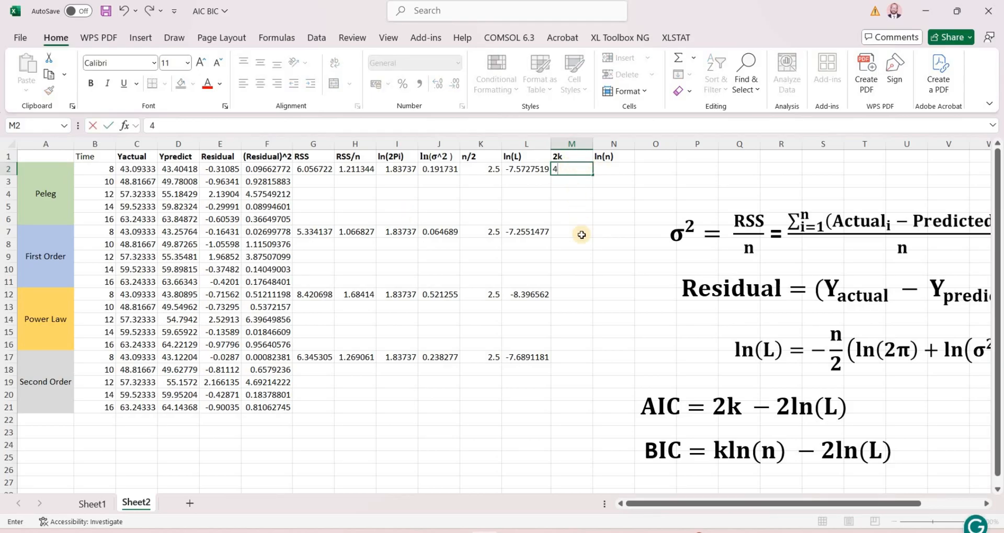
left_click(581, 234)
type("4")
left_click(581, 293)
type("4")
left_click(580, 357)
type("4")
left_click(572, 382)
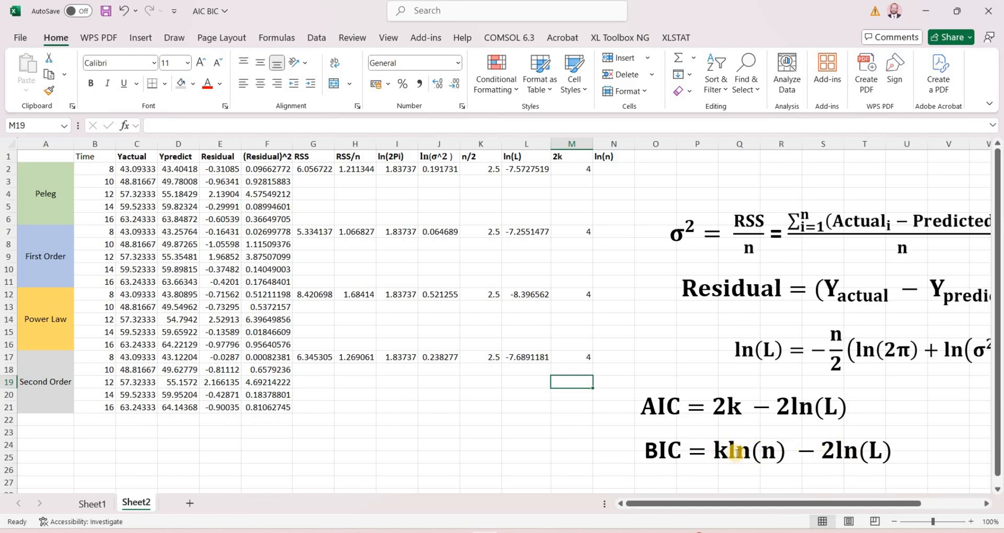
Enter the Peleg model's ln(n) value in N2 with the formula =LN(5)
left_click(623, 170)
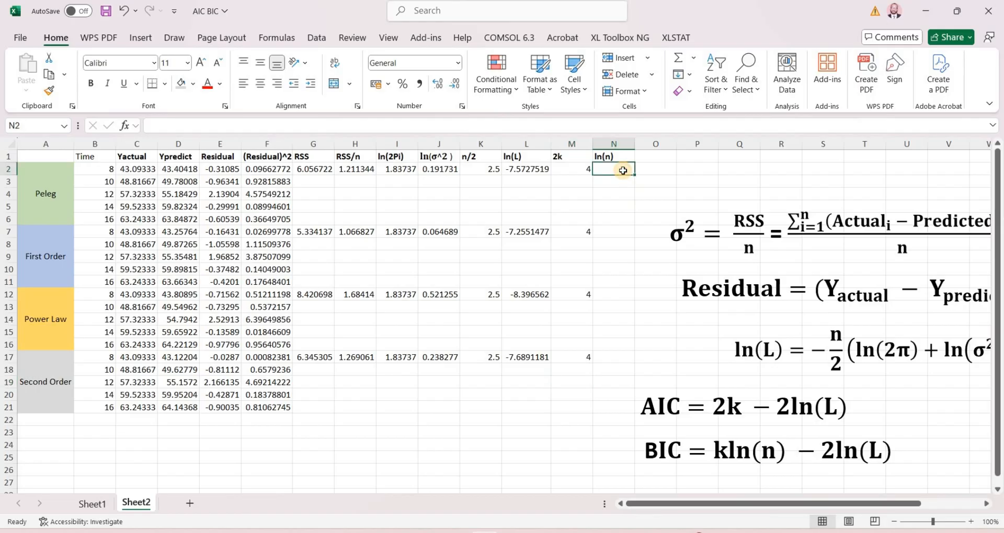
type("=ln")
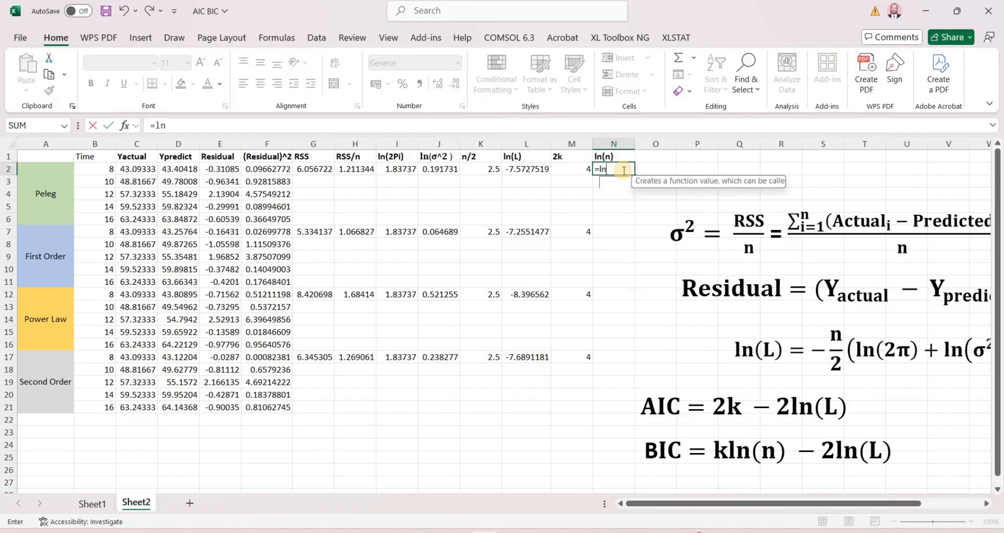
double_click(622, 182)
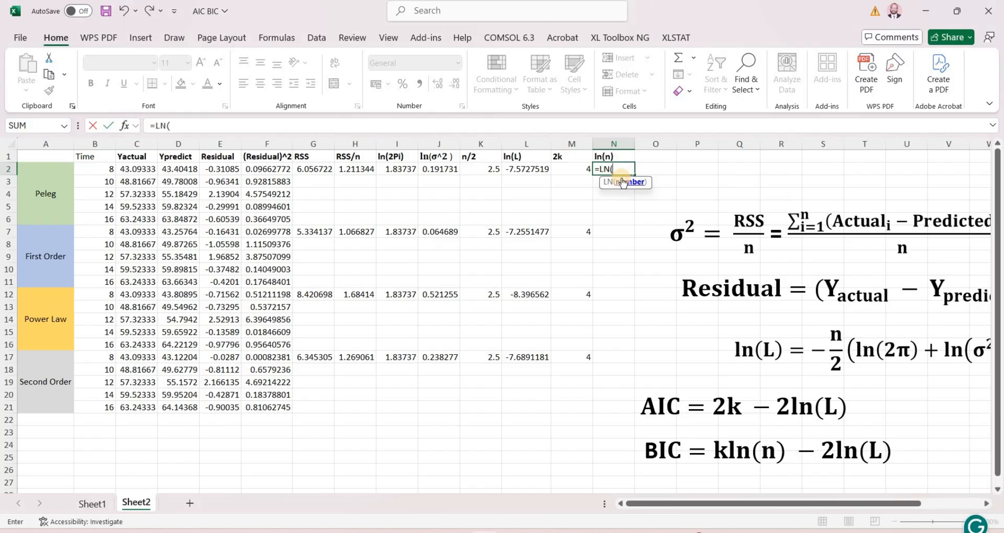
type("5)")
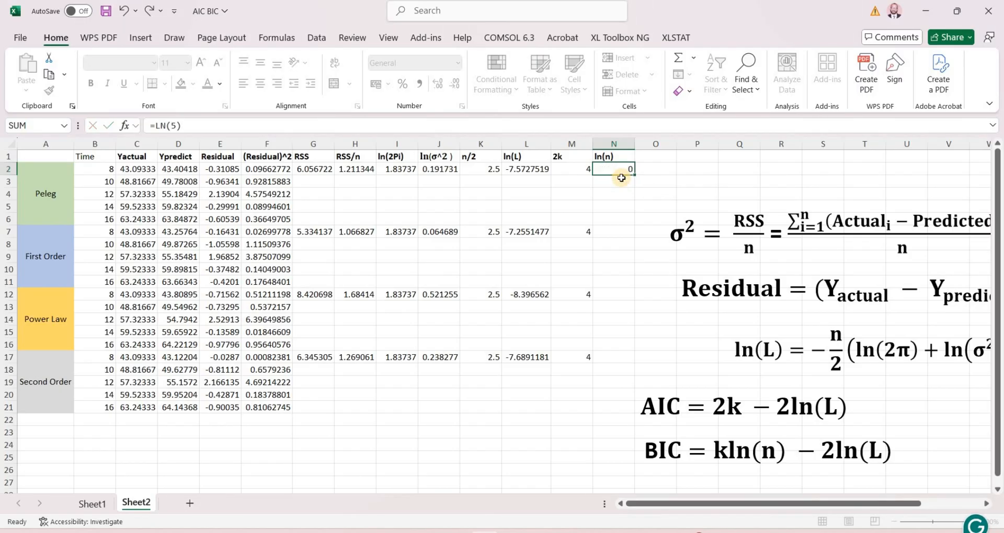
key("Return")
Copy the ln(n) formula from N2 to N7, N12 and N17 for the First Order, Power Law and Second Order models
left_click(621, 168)
key("ctrl+c")
left_click(614, 230)
key("ctrl+v")
left_click(615, 295)
key("ctrl+v")
left_click(614, 357)
key("ctrl+v")
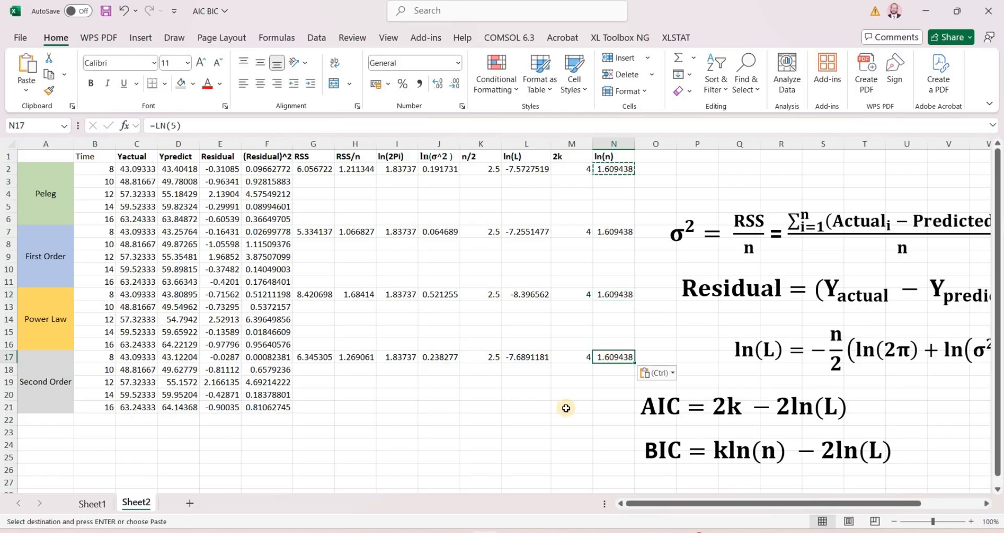
Move the σ², Residual and ln(L) equation boxes further from the table to clear space beside column N
left_click(730, 256)
left_click_drag(730, 258, 813, 254)
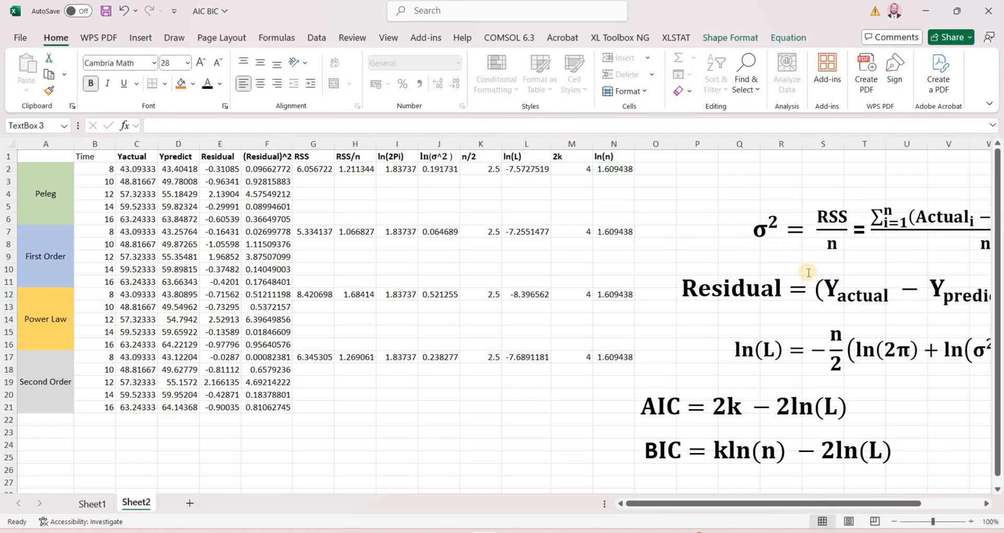
left_click(805, 303)
left_click_drag(805, 305, 908, 313)
left_click(852, 374)
left_click_drag(851, 374, 959, 362)
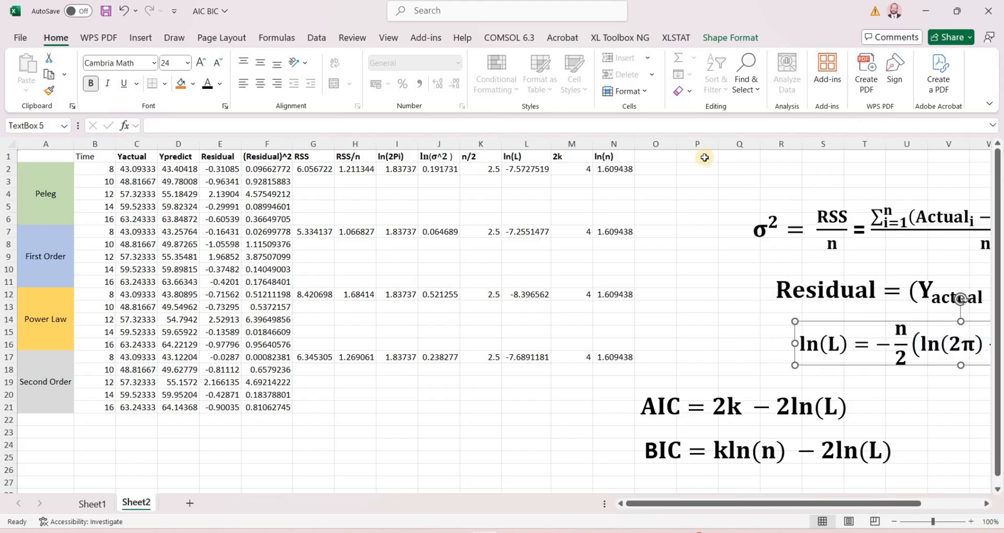
Add the column headers AIC in O1 and BIC in P1
left_click(664, 155)
type("A")
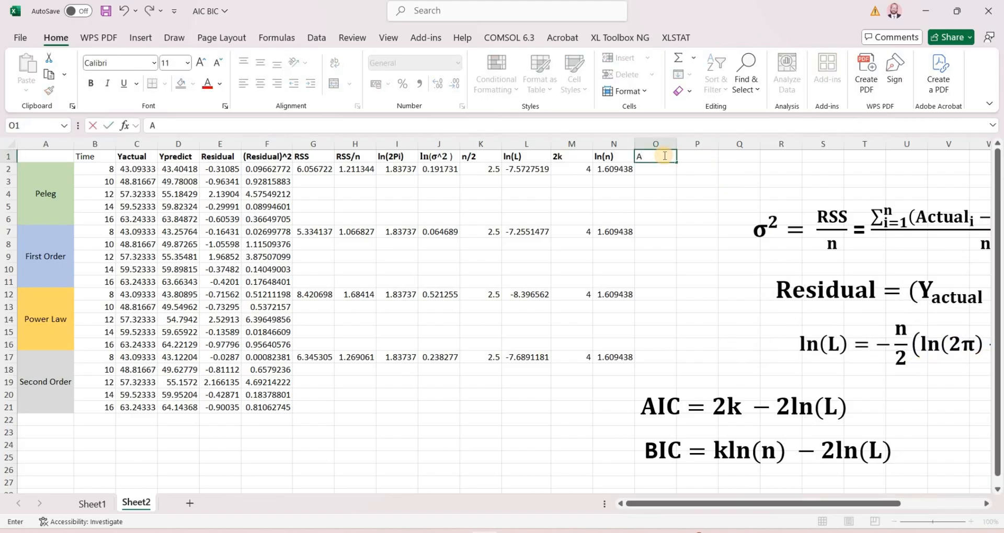
type("IC")
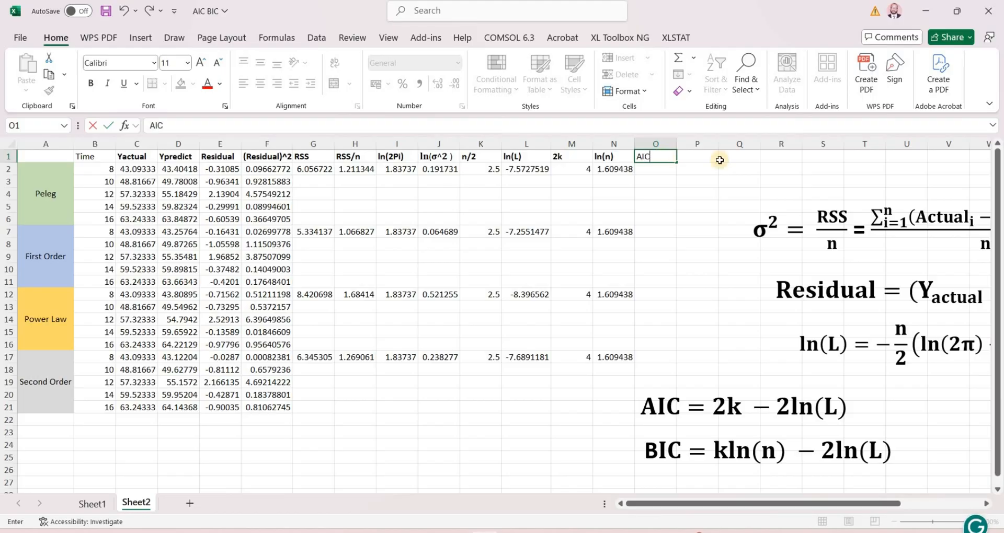
left_click(709, 159)
type("B")
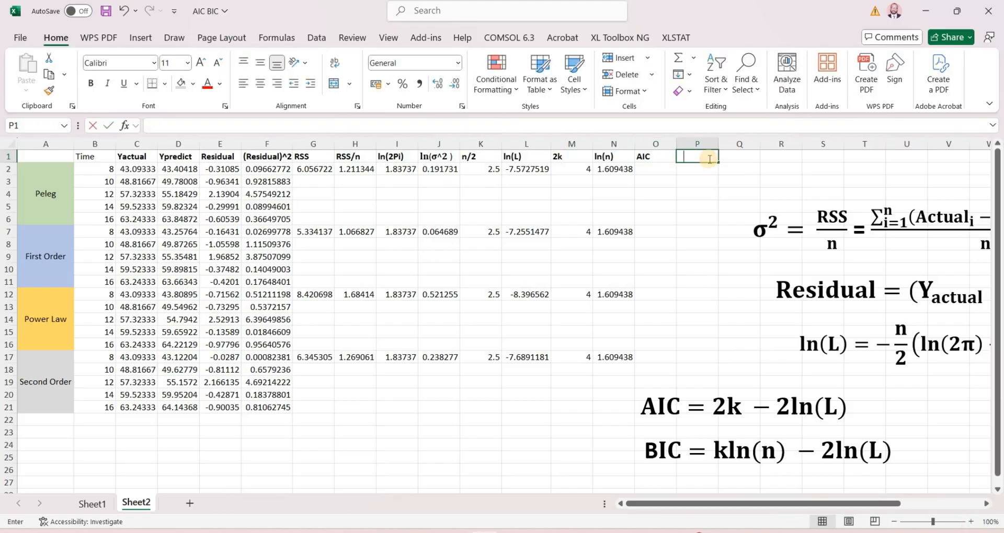
type("IC")
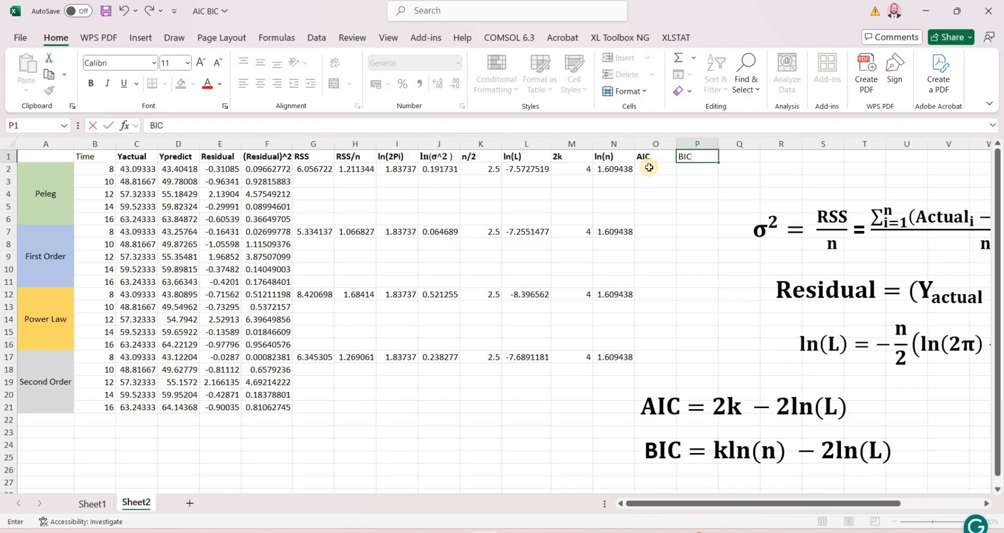
Enter the Peleg model's AIC formula in O2 as =M2-2*L2
left_click(649, 167)
type("=")
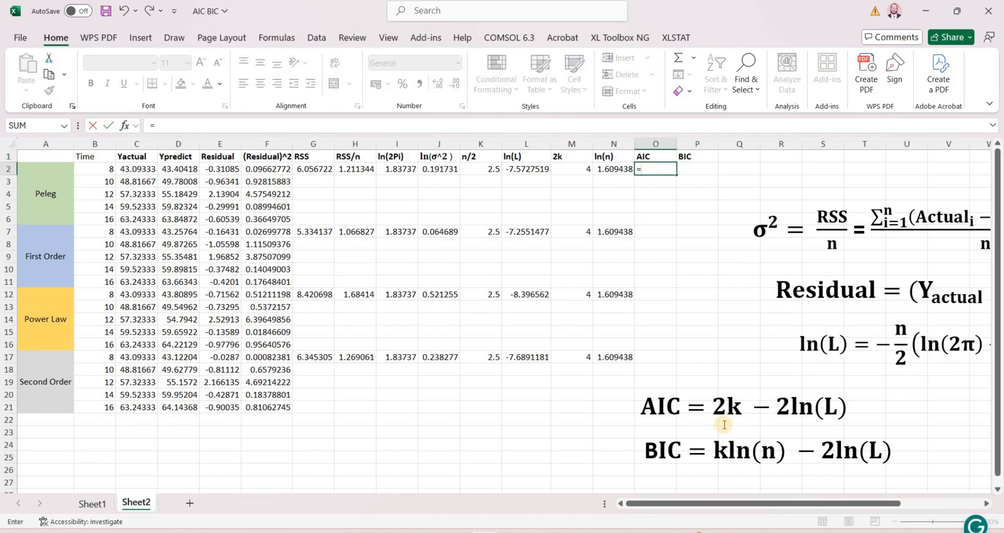
left_click(577, 170)
type("-")
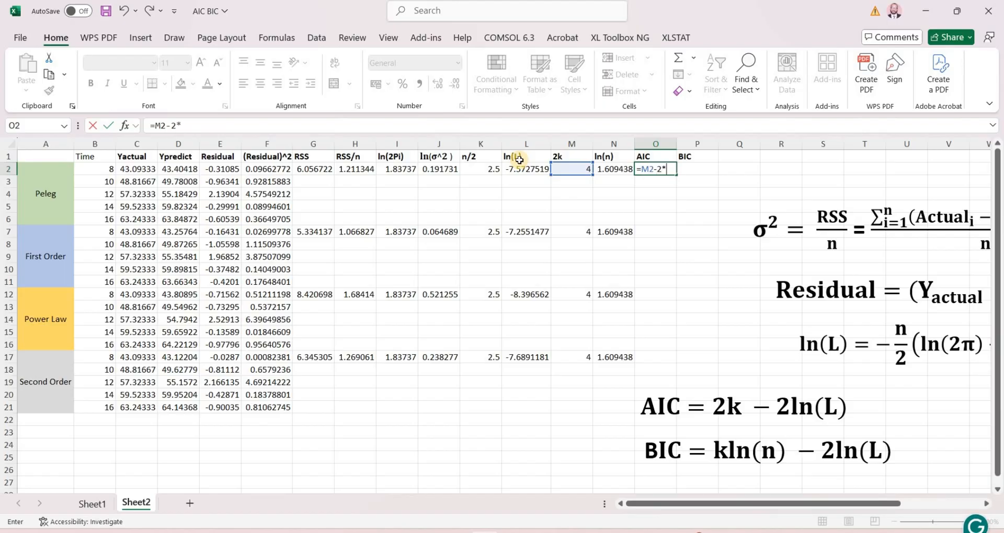
type("2*")
left_click(519, 169)
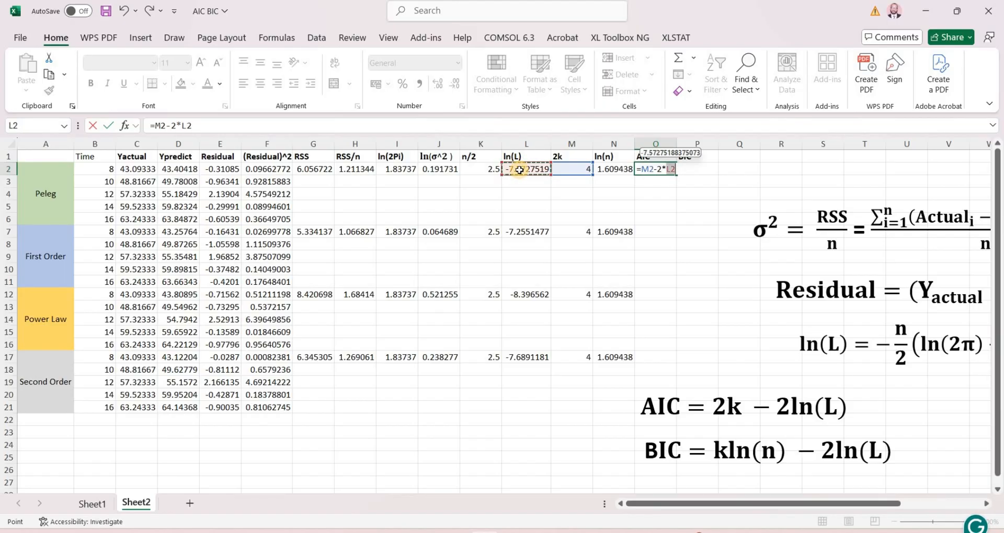
key("Return")
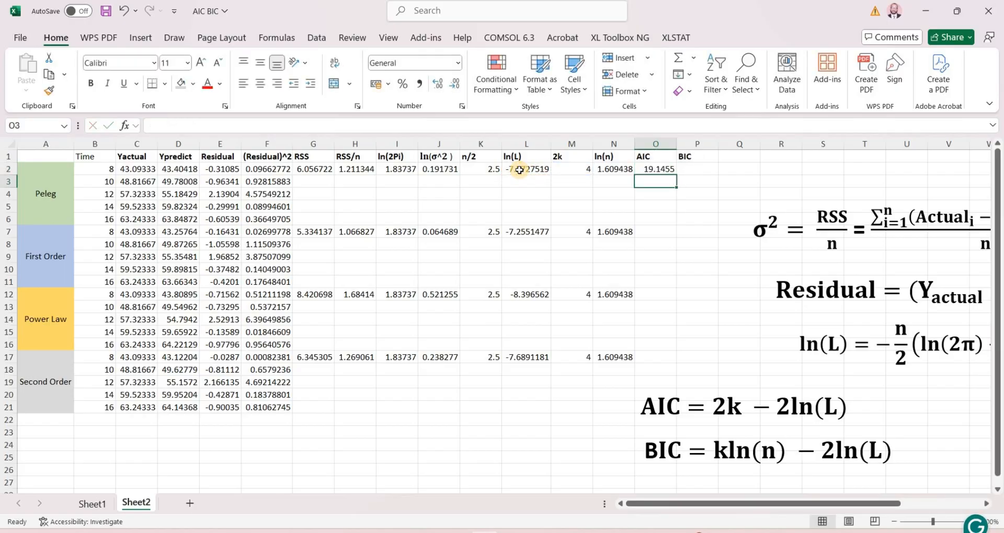
Copy the AIC formula from O2 to O7, O12 and O17 for the First Order, Power Law and Second Order models
left_click(664, 170)
key("ctrl+c")
left_click(657, 232)
key("ctrl+v")
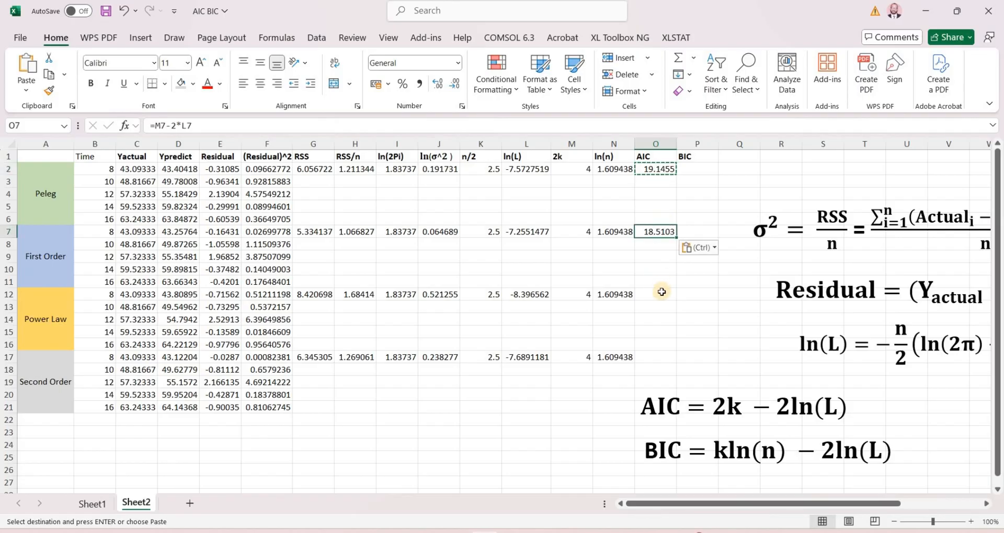
left_click(658, 296)
key("ctrl+v")
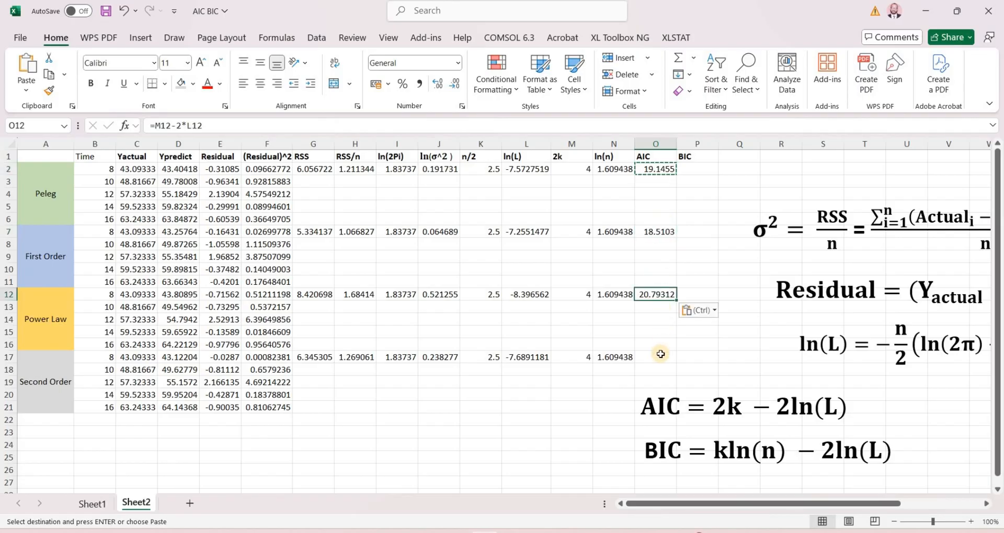
left_click(660, 356)
key("ctrl+v")
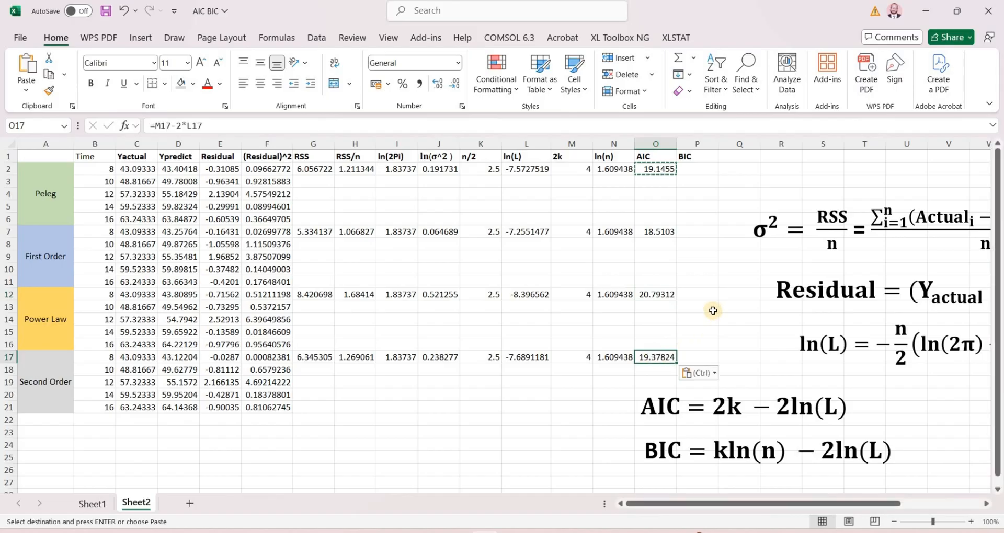
left_click(713, 311)
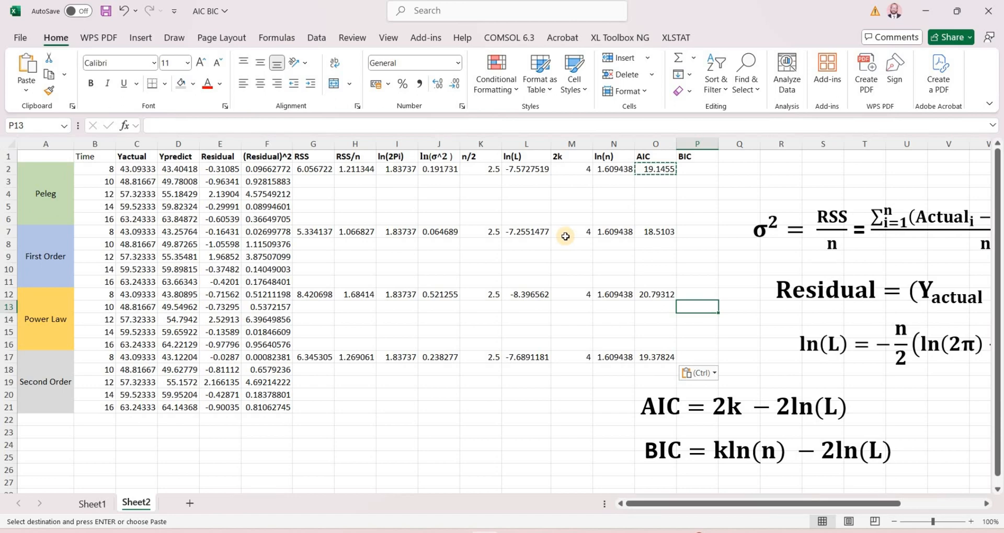
Enter the Peleg model's BIC formula in P2 as =2*N2-2*L2
left_click(698, 168)
type("=2*")
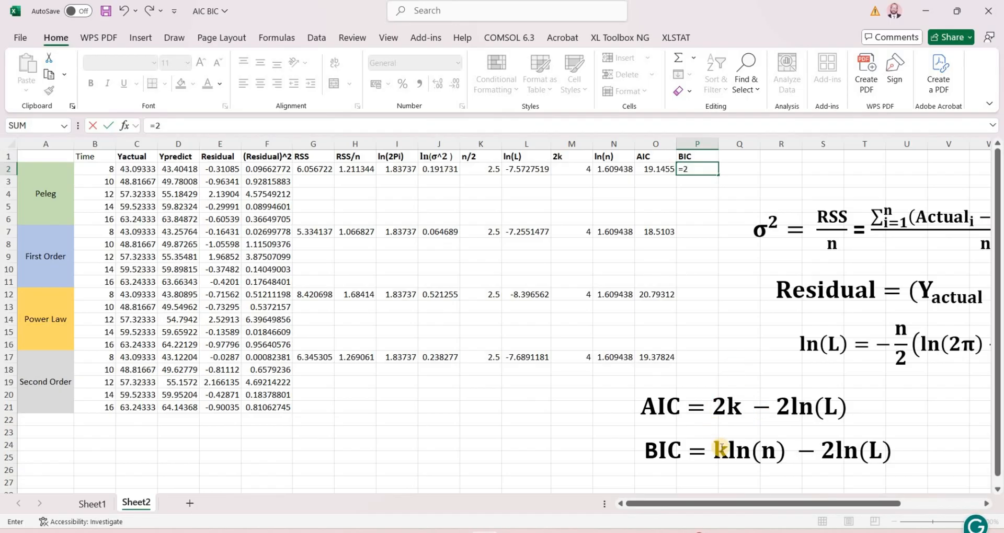
left_click(622, 169)
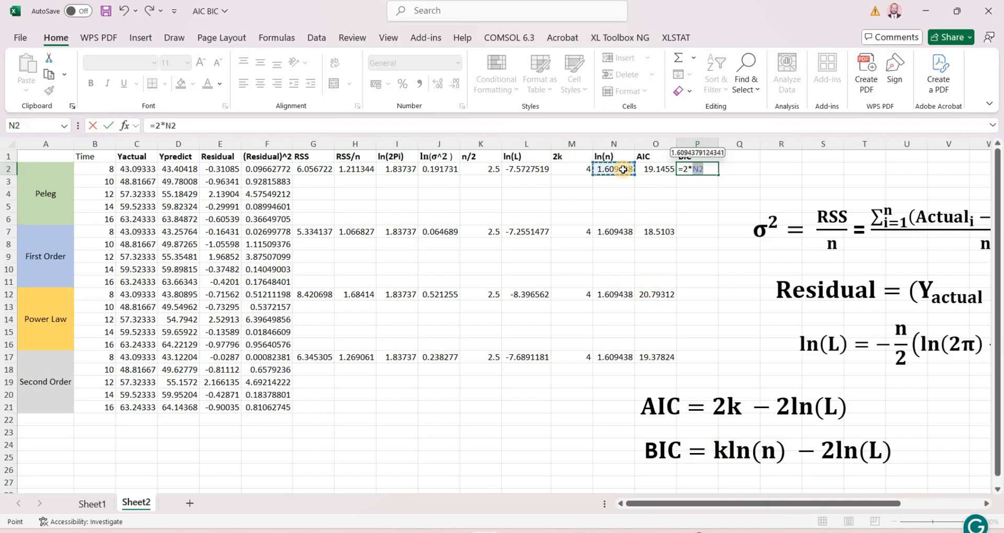
type("-2*")
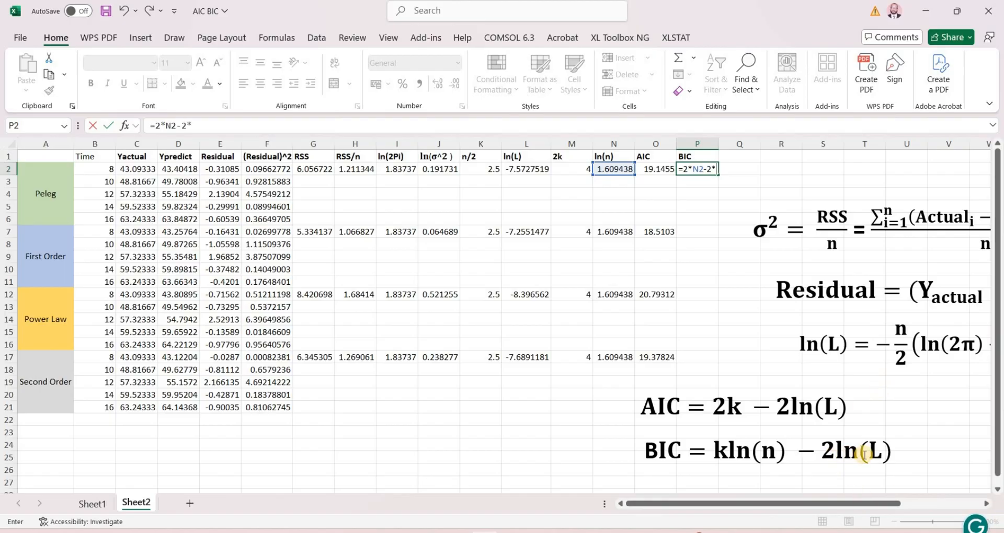
left_click(529, 167)
key("Return")
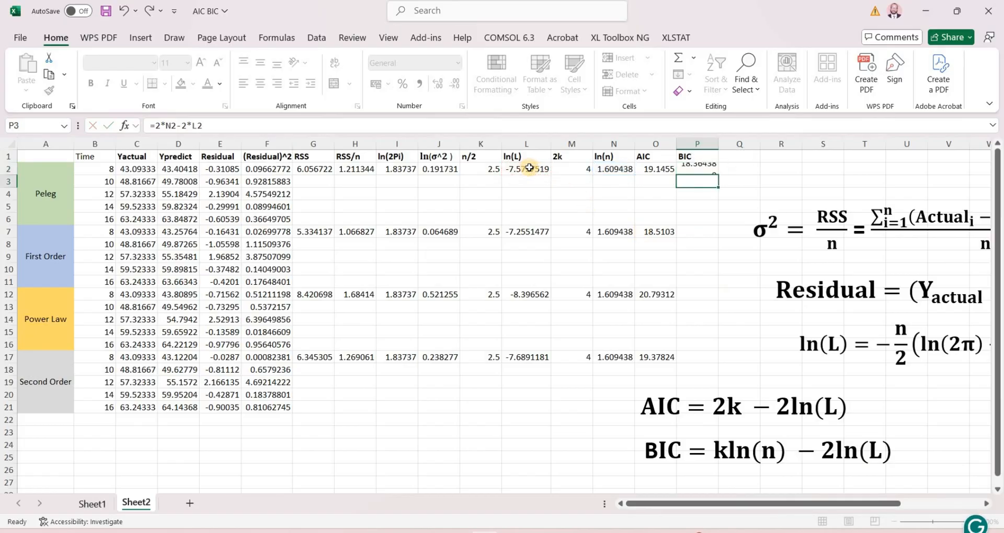
Copy the BIC formula from P2 to P7, P12 and P17 for the remaining three models
left_click(711, 167)
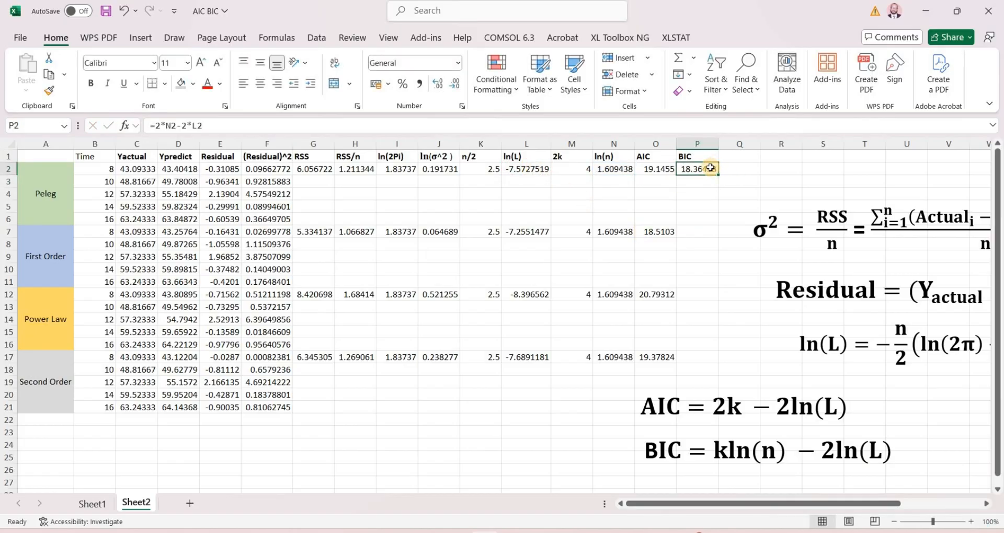
key("ctrl+c")
left_click(706, 232)
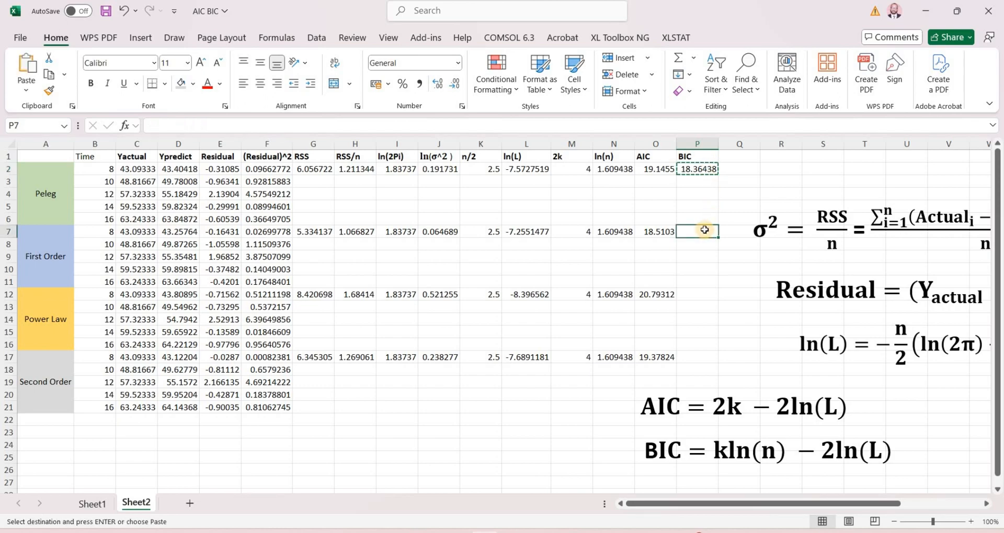
key("ctrl+v")
left_click(696, 293)
key("ctrl+v")
left_click(697, 356)
key("ctrl+v")
key("Escape")
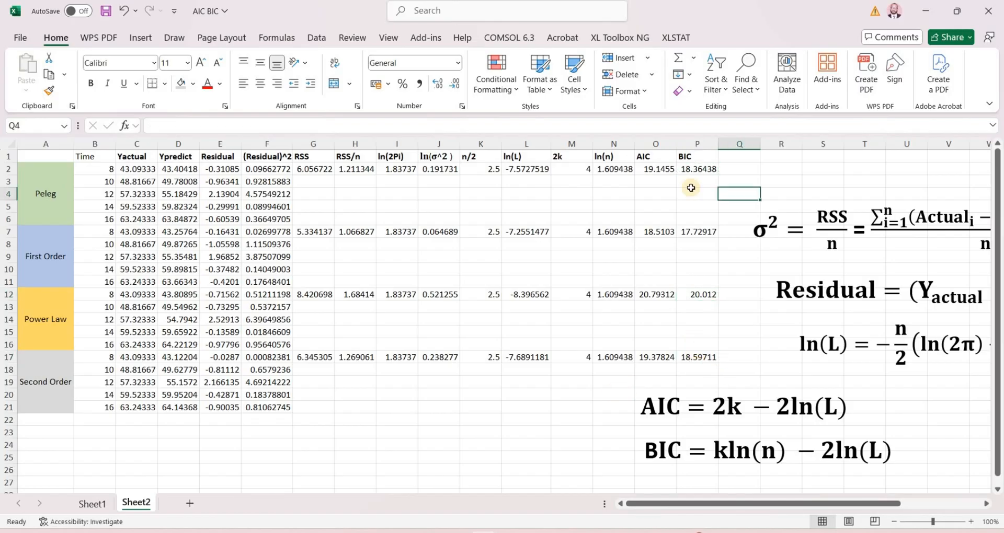
Fill the AIC range O1:O17 with light gray and the BIC range P1:P17 with light orange
left_click(652, 157)
left_click_drag(659, 261, 654, 357)
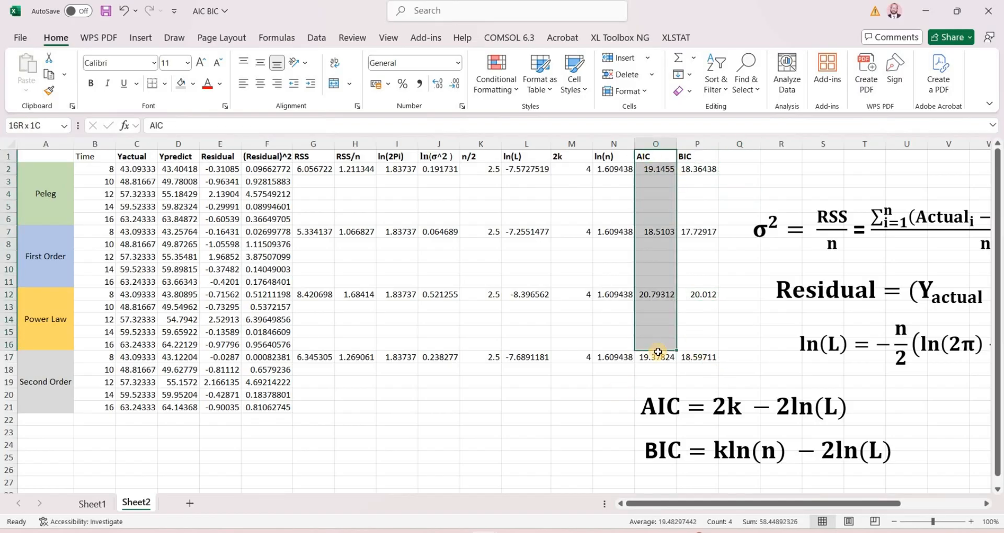
left_click(179, 83)
left_click(693, 156)
left_click_drag(707, 315, 700, 360)
left_click(196, 88)
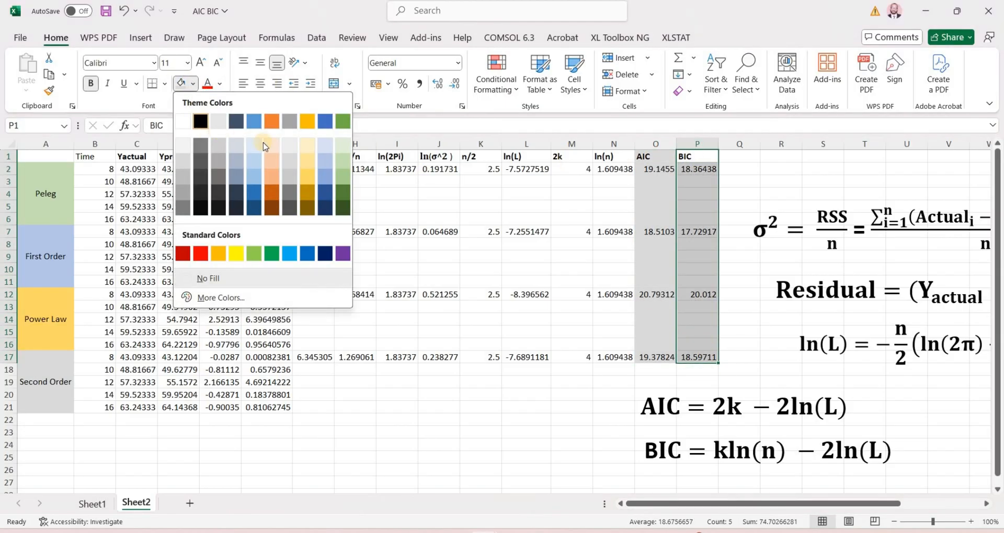
left_click(273, 154)
left_click(513, 254)
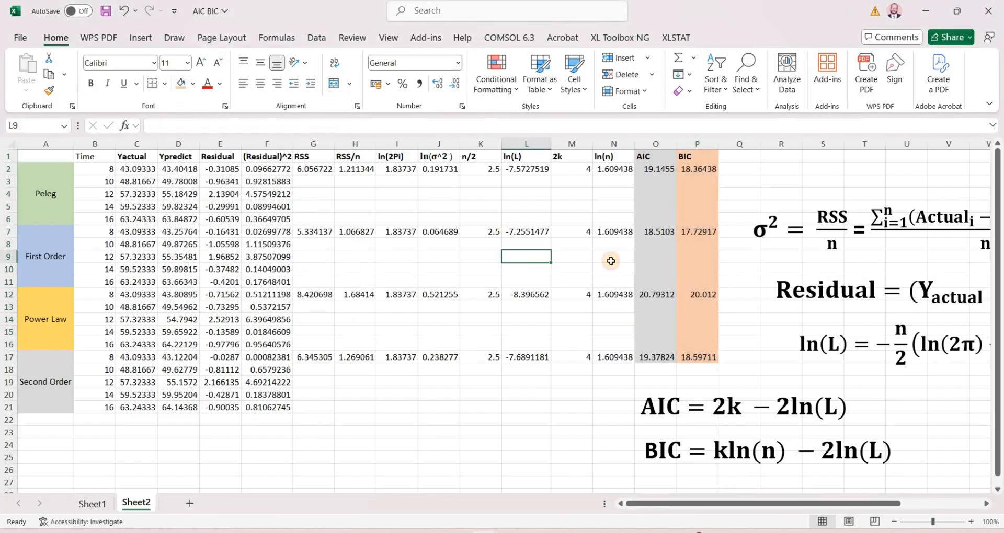